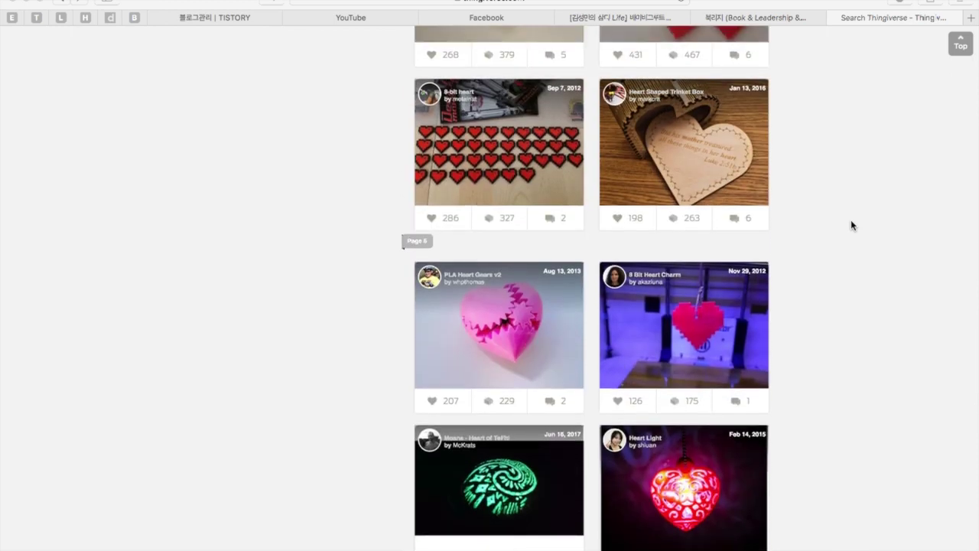
# Browse the heart models in the Thingiverse search results and open the Valentines Love Heart Pendant page
pyautogui.scroll(5, 851, 225)
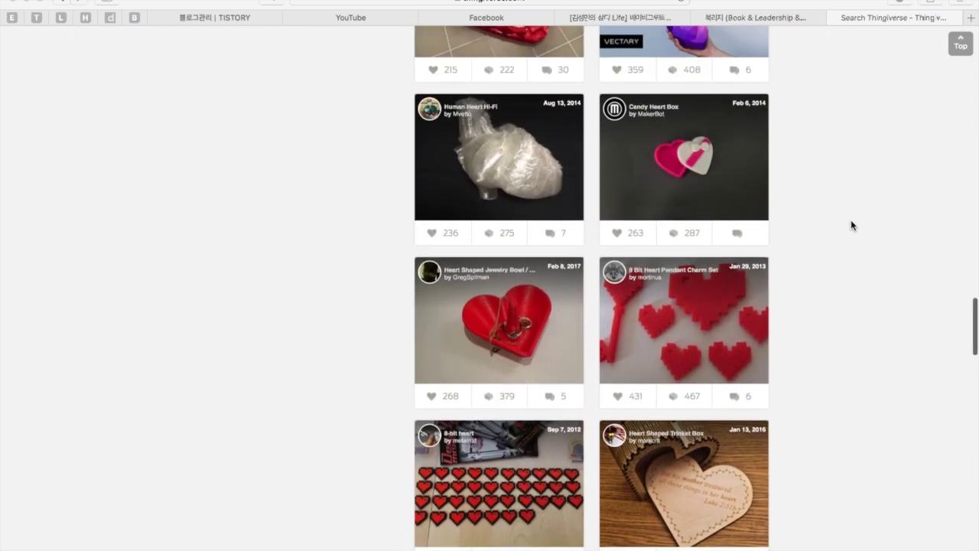
pyautogui.scroll(-5, 851, 225)
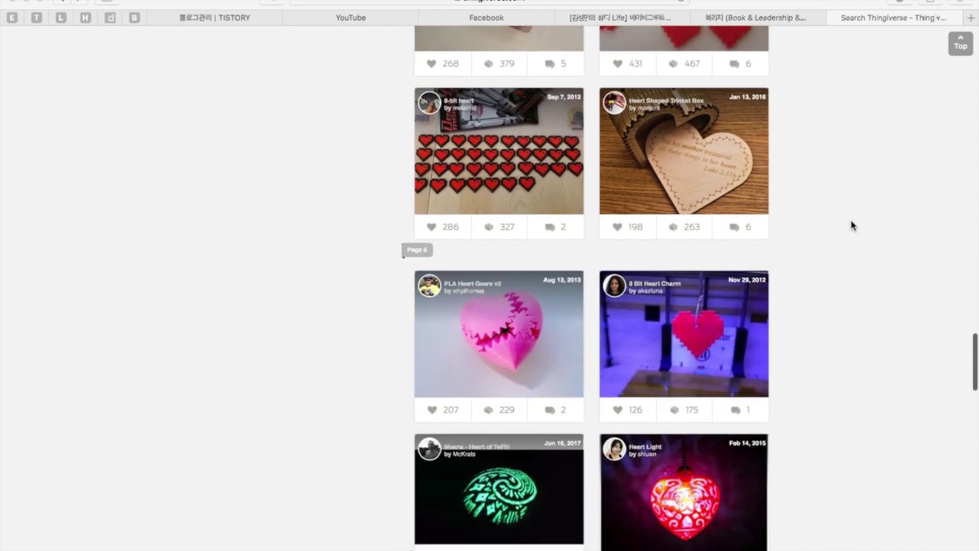
pyautogui.scroll(-1, 852, 225)
pyautogui.scroll(-7, 852, 225)
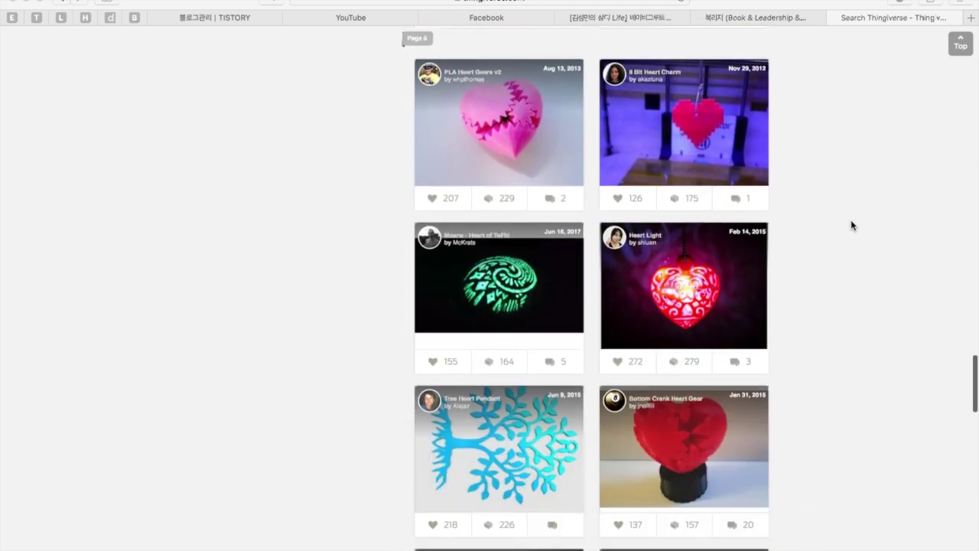
pyautogui.scroll(-3, 852, 225)
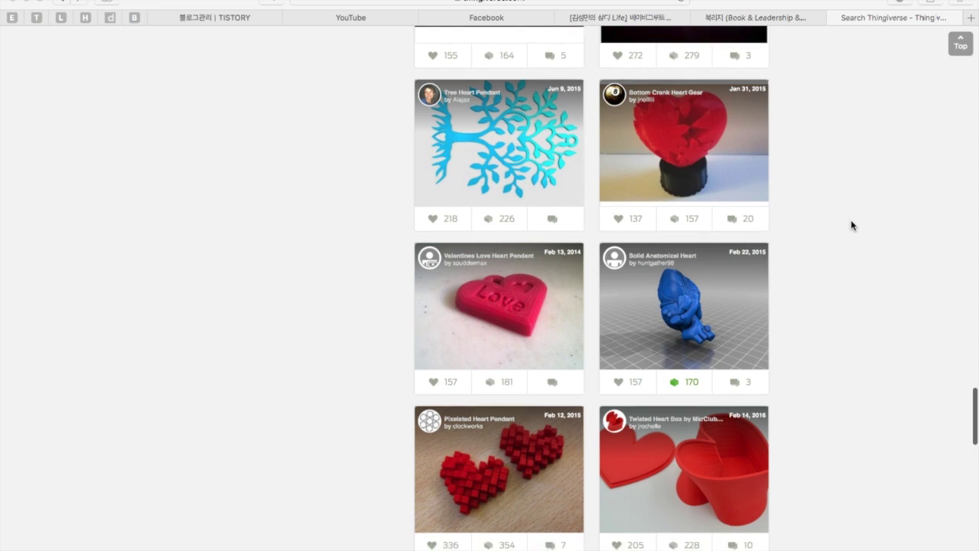
pyautogui.scroll(2, 851, 225)
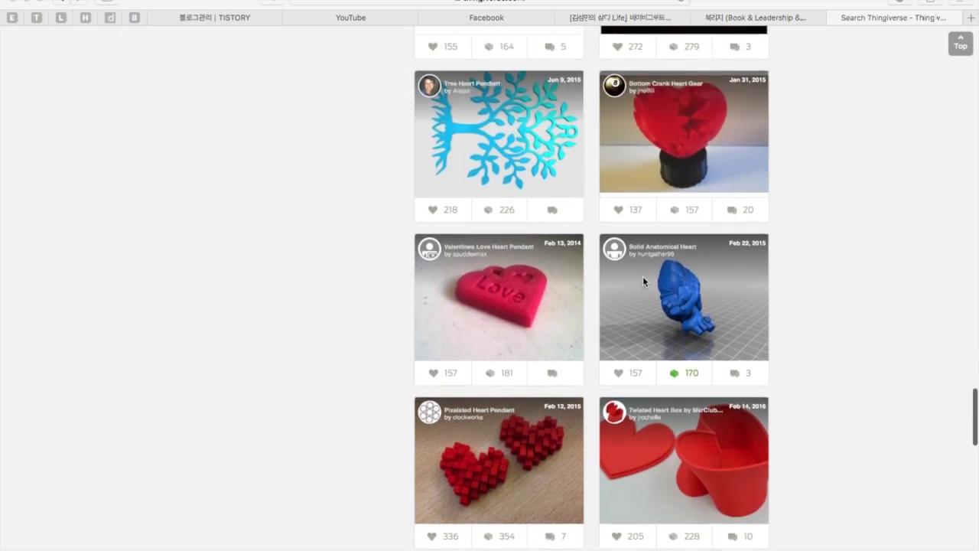
pyautogui.click(495, 319)
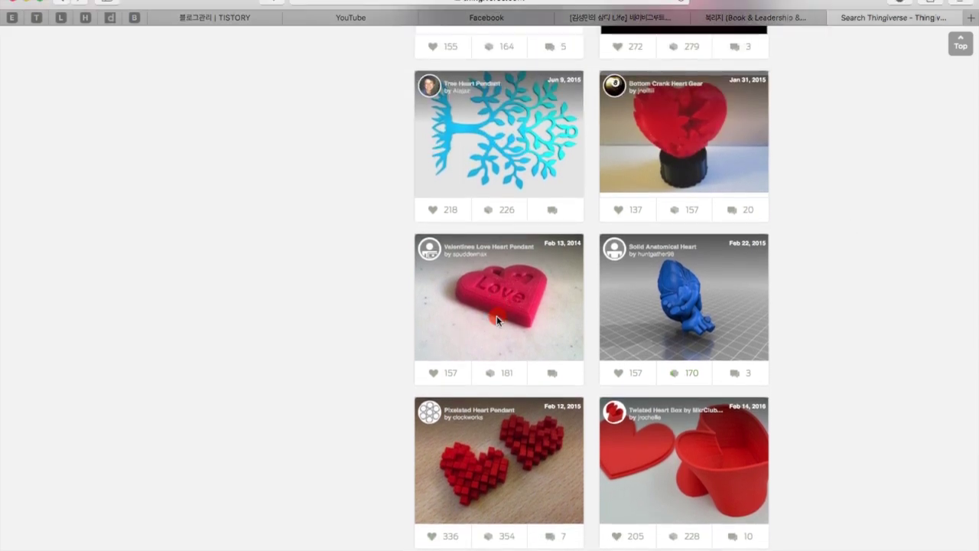
pyautogui.click(533, 303)
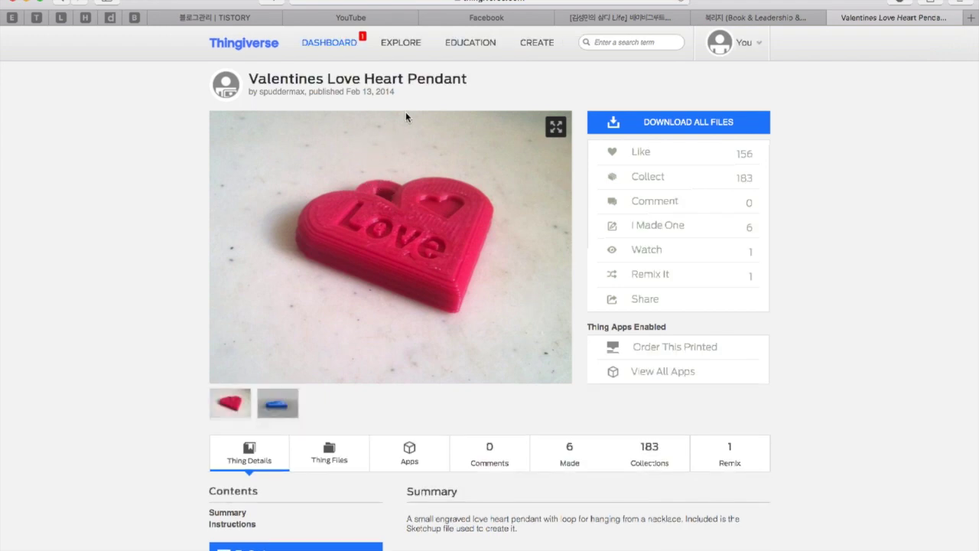
pyautogui.scroll(-1, 393, 170)
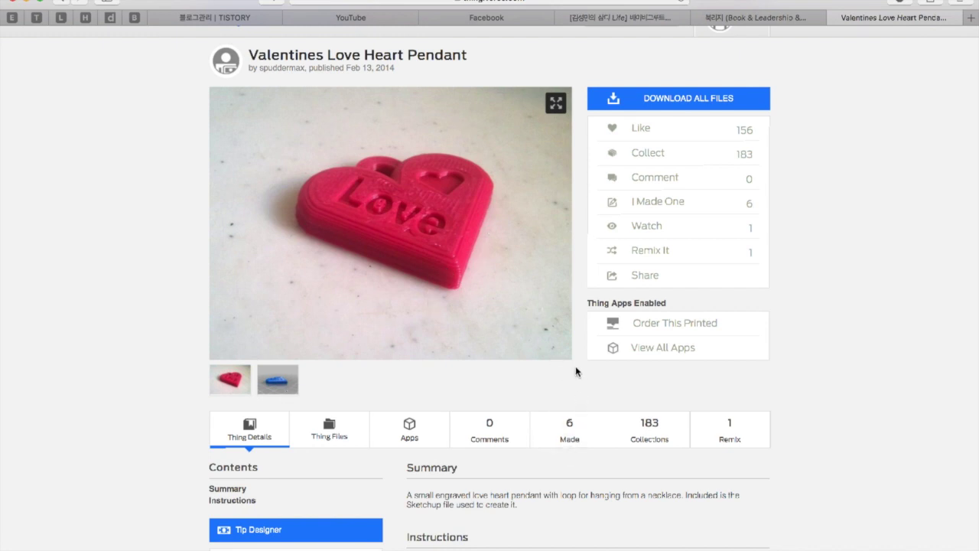
# Switch to Ultimaker Cura and select the heart pendant on the build plate to view its per-model settings, then clear the selection
pyautogui.press('super+Tab')
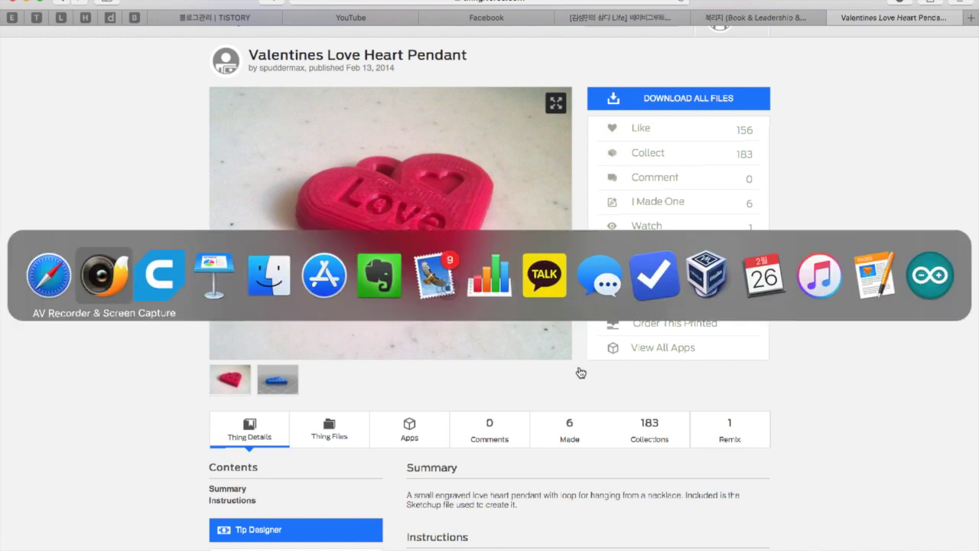
pyautogui.press('super+Tab')
pyautogui.moveTo(455, 364); pyautogui.dragTo(392, 361, button='right')
pyautogui.scroll(-5, 444, 360)
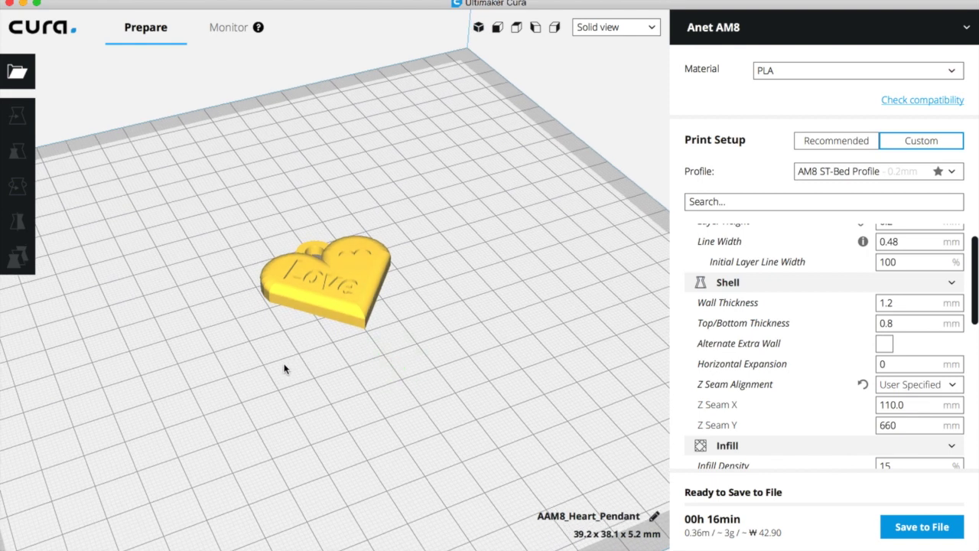
pyautogui.click(345, 282)
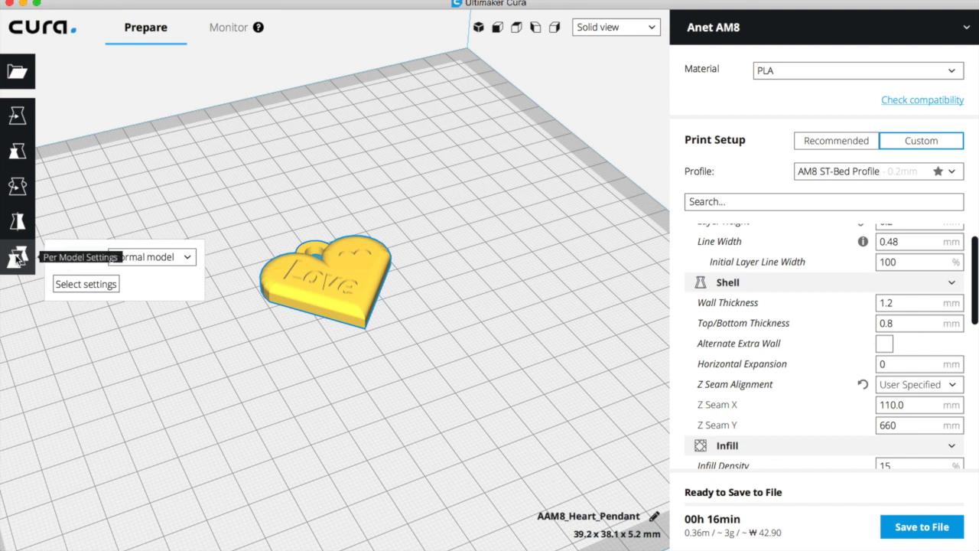
pyautogui.click(359, 285)
pyautogui.click(426, 333)
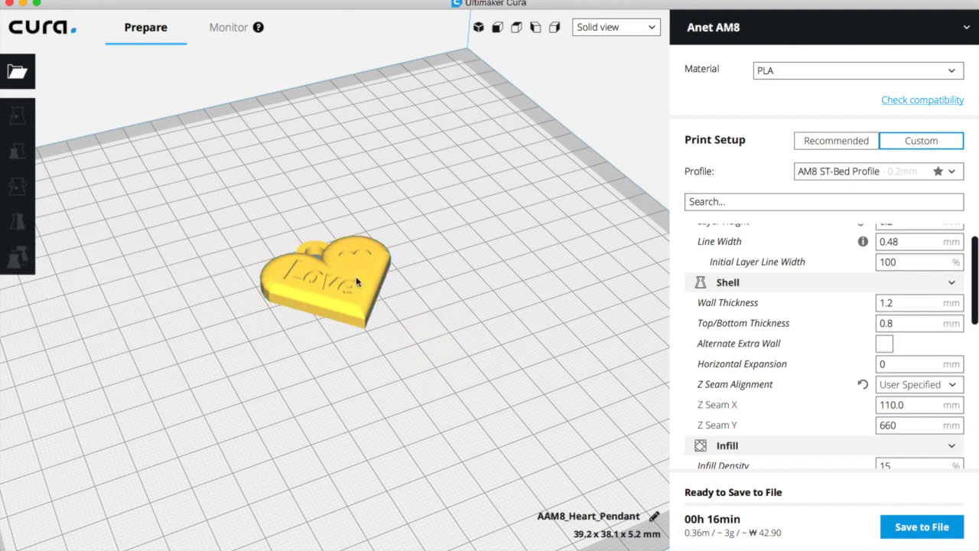
# Show the heart pendant in Layer view and inspect its sliced layers up close
pyautogui.click(632, 28)
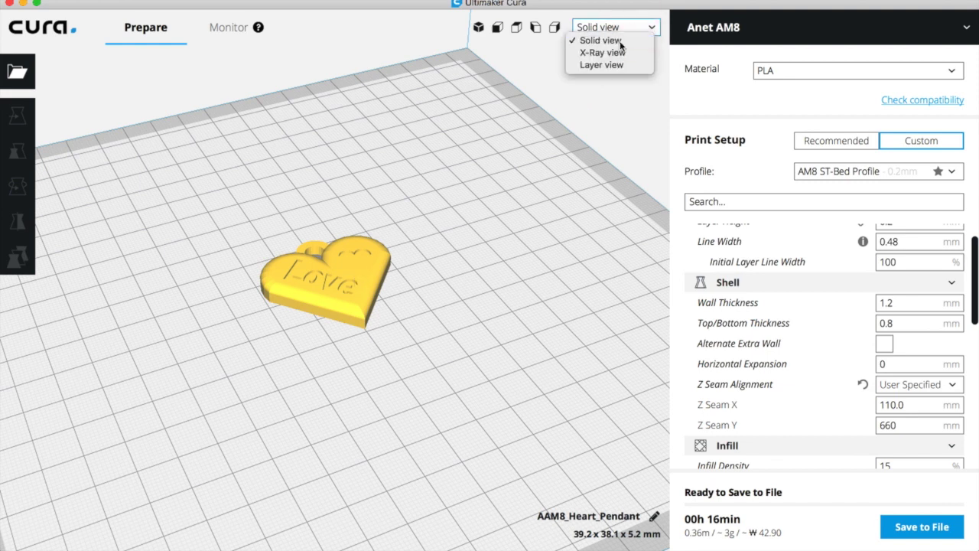
pyautogui.click(603, 65)
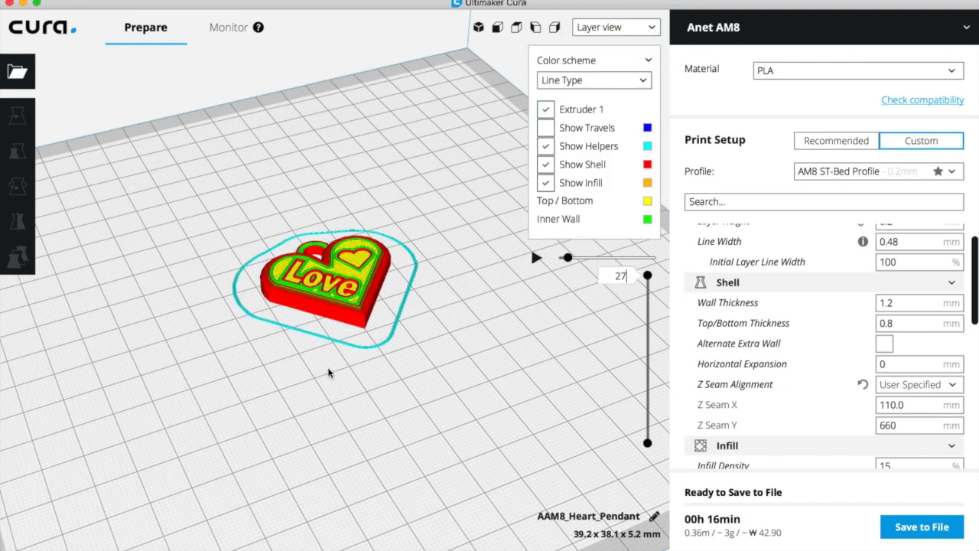
pyautogui.scroll(5, 329, 372)
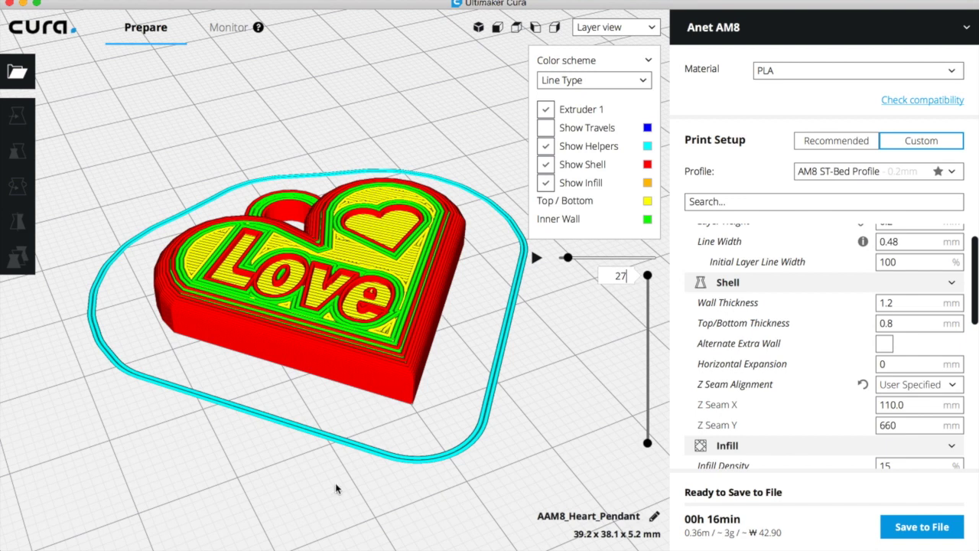
pyautogui.scroll(-5, 337, 488)
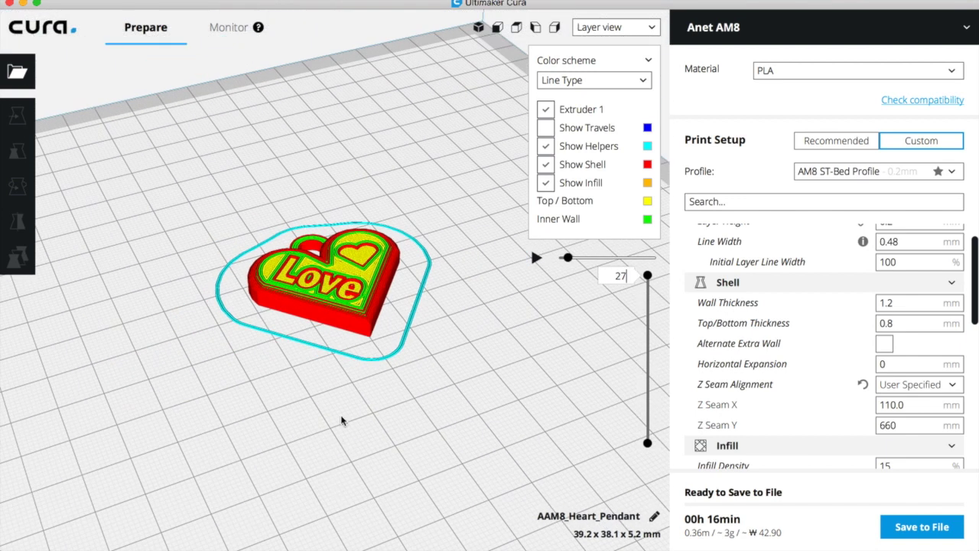
# Multiply the heart pendant with the number of copies set to 1
pyautogui.click(366, 290)
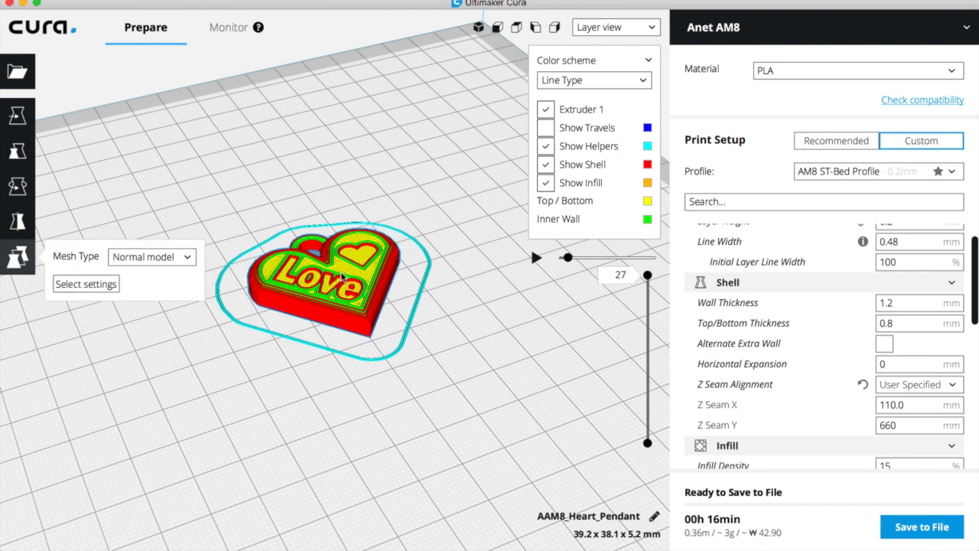
pyautogui.rightClick(341, 276)
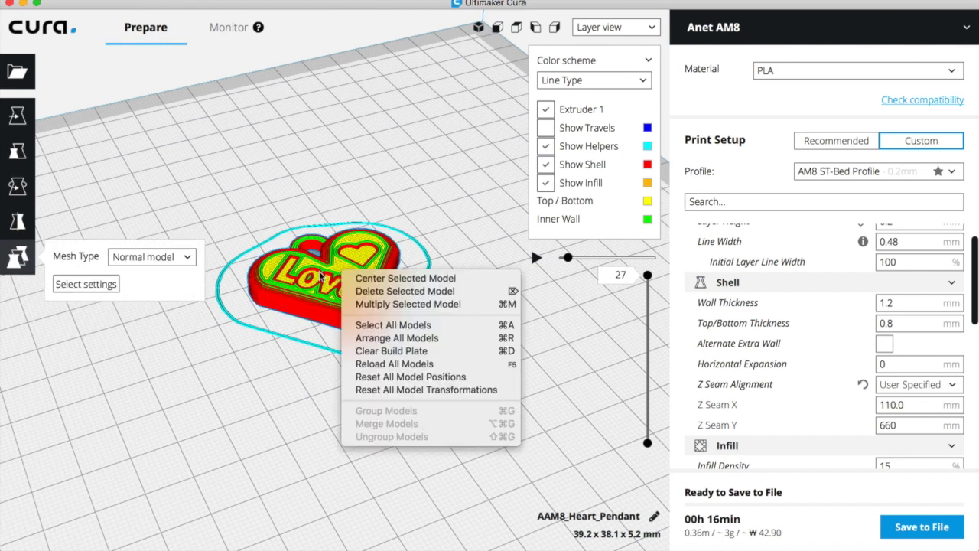
pyautogui.click(457, 306)
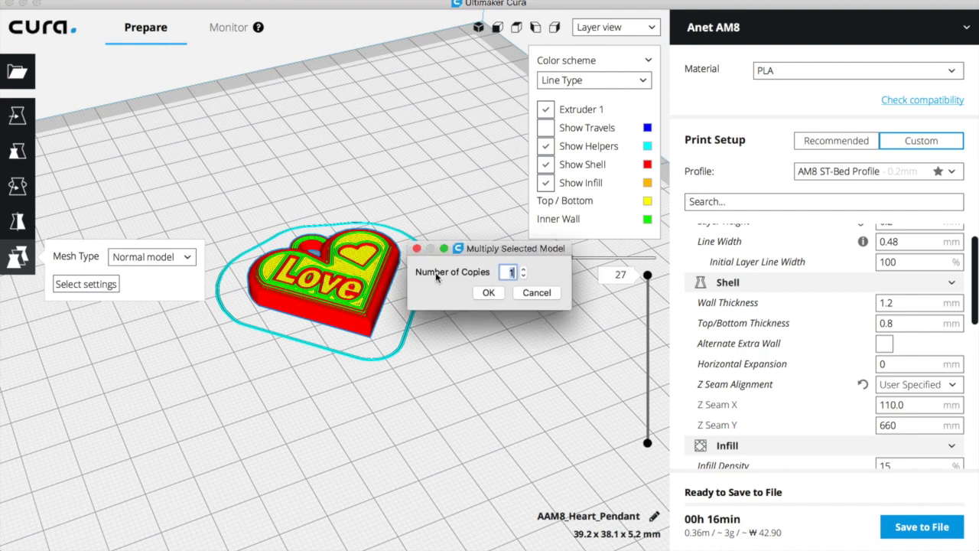
pyautogui.click(489, 293)
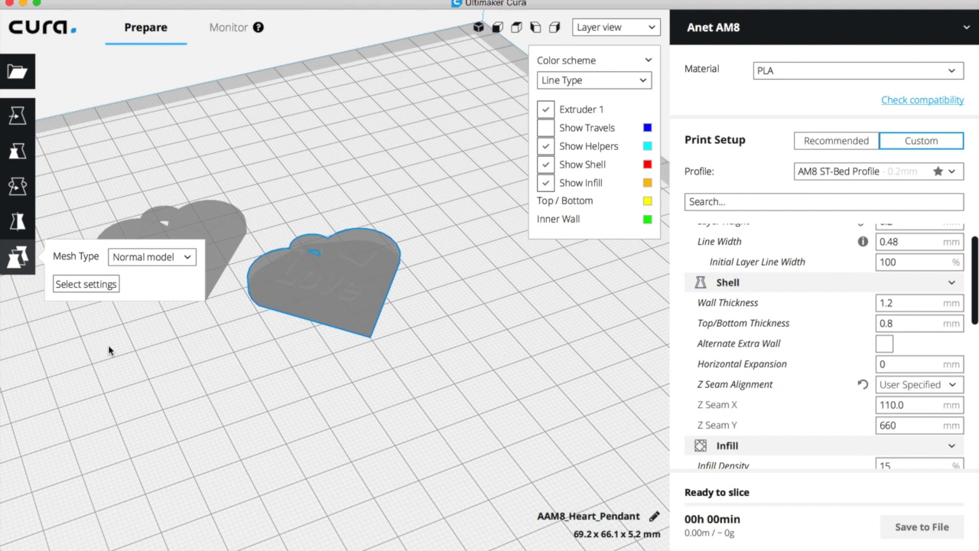
# Move the copied pendant away from the original to about X -65 mm, Y 3 mm
pyautogui.click(18, 257)
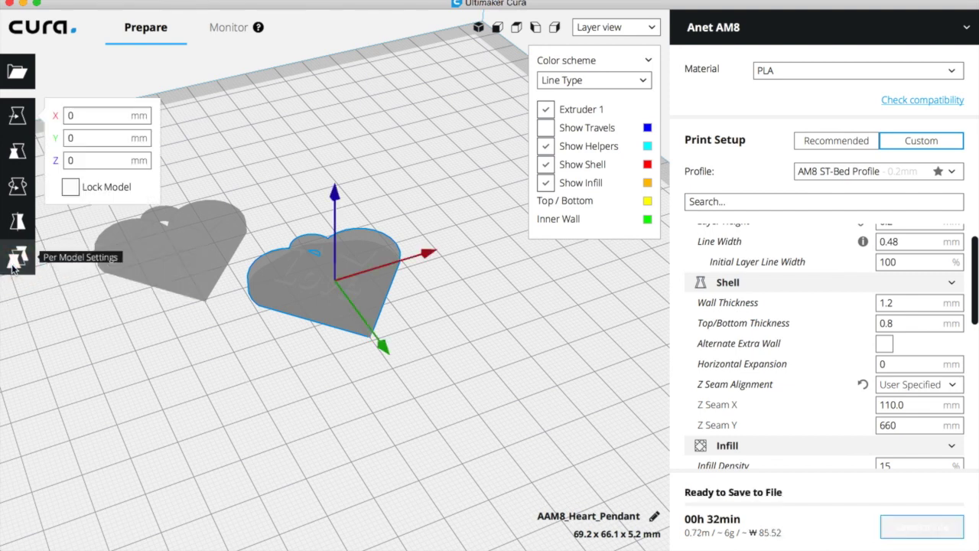
pyautogui.click(198, 281)
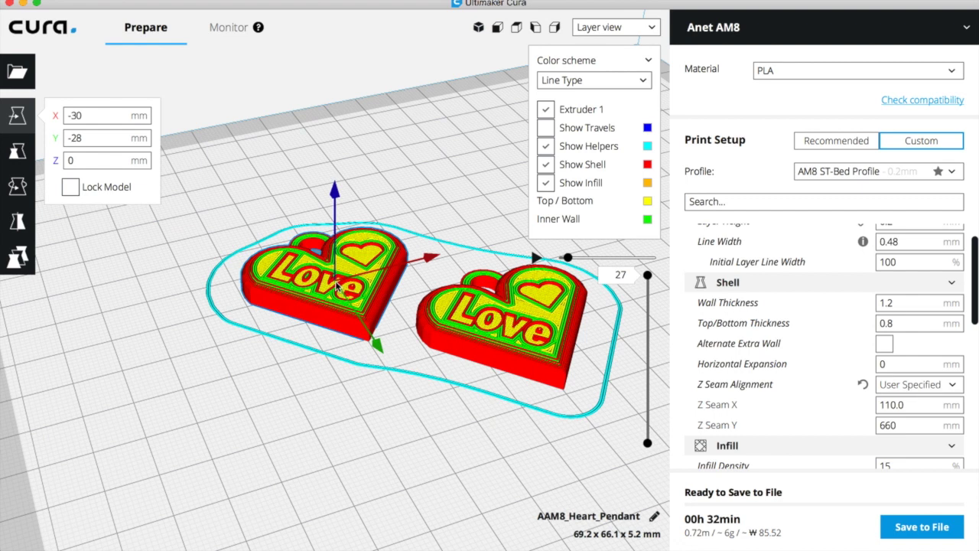
pyautogui.moveTo(302, 394); pyautogui.dragTo(295, 434, button='right')
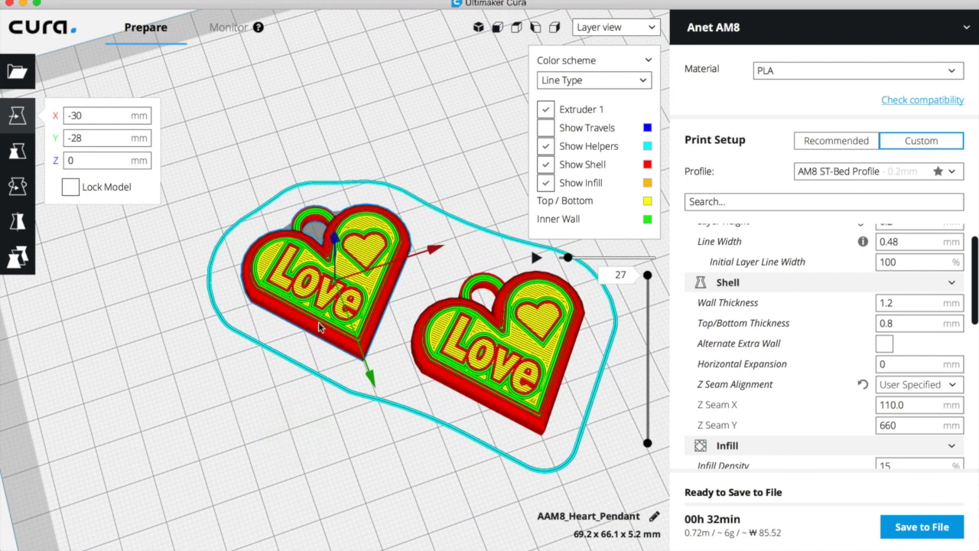
pyautogui.moveTo(315, 329)
pyautogui.mouseDown()
pyautogui.moveTo(306, 422)
pyautogui.moveTo(322, 469)
pyautogui.mouseUp()
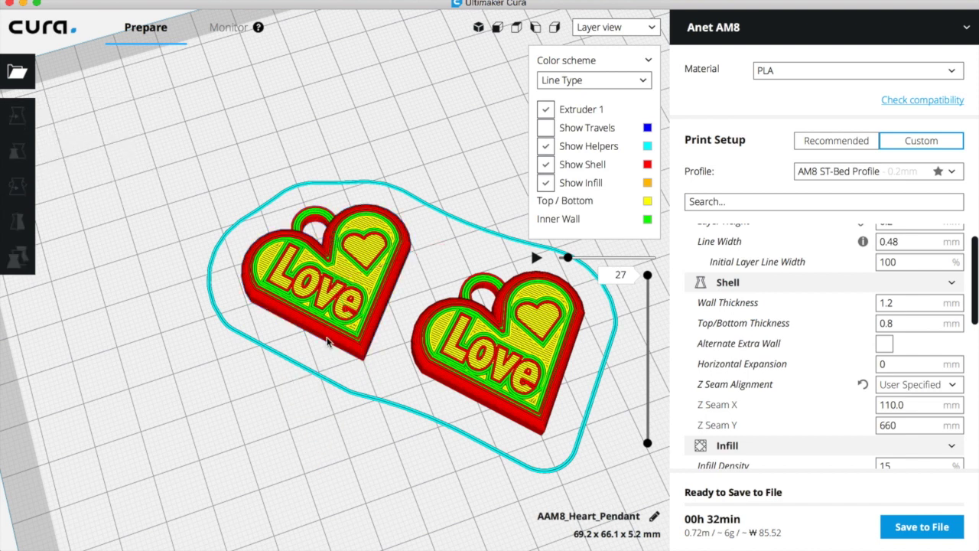
pyautogui.moveTo(357, 345); pyautogui.dragTo(397, 460)
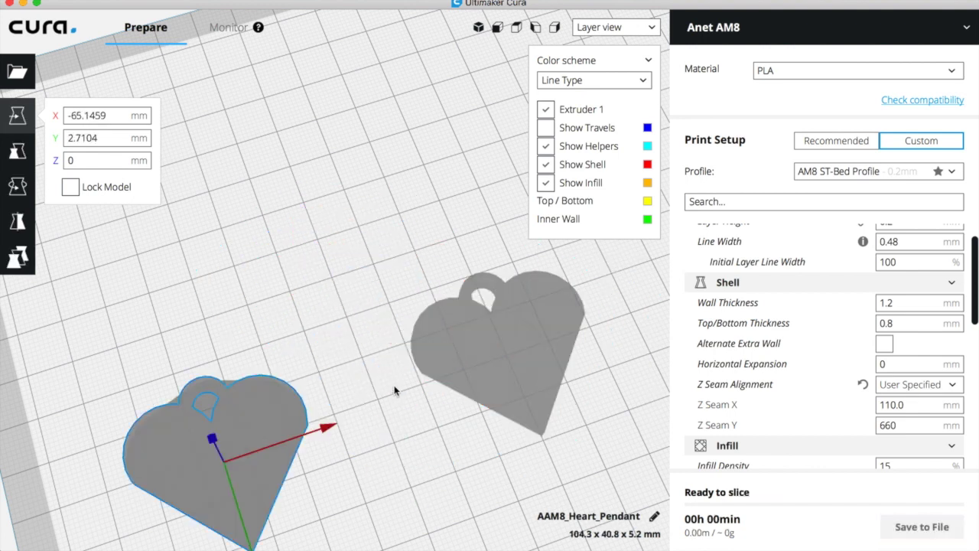
# Shift the copied pendant closer to the original along the X axis, to about X -47 mm, and deselect it
pyautogui.click(273, 447)
pyautogui.moveTo(316, 430); pyautogui.dragTo(285, 443)
pyautogui.click(384, 280)
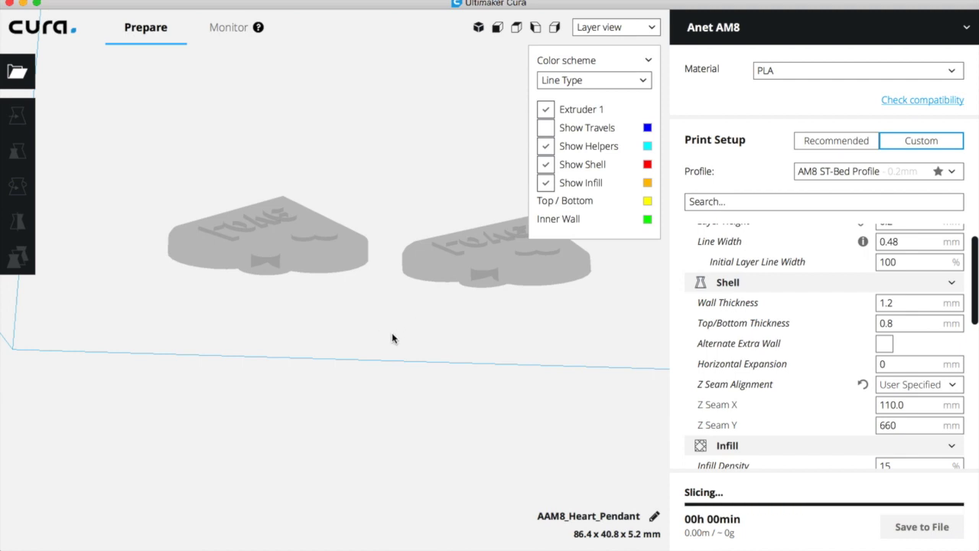
pyautogui.click(392, 362)
pyautogui.moveTo(392, 369); pyautogui.dragTo(388, 448, button='right')
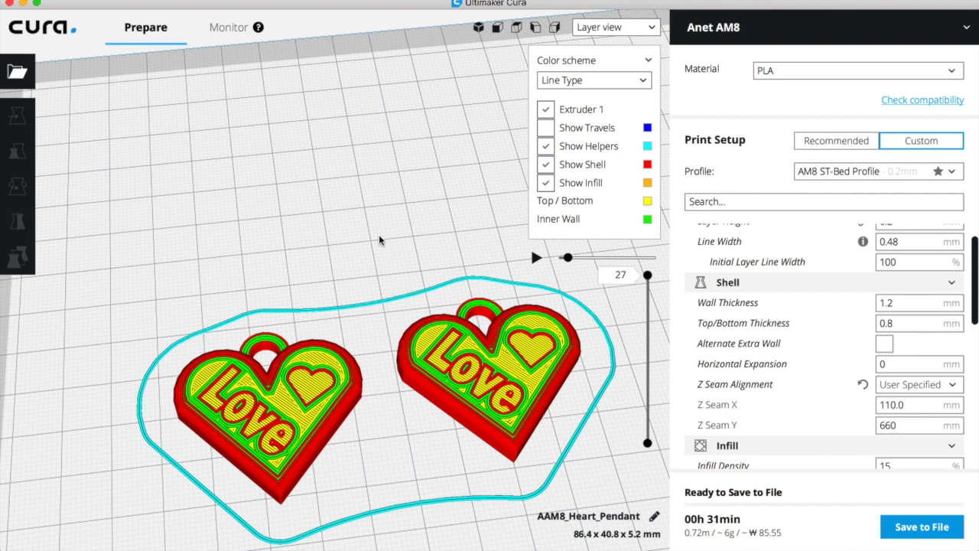
# Open the per-model settings of the copied pendant and review its Mesh Type options, keeping Normal model
pyautogui.scroll(-5, 379, 240)
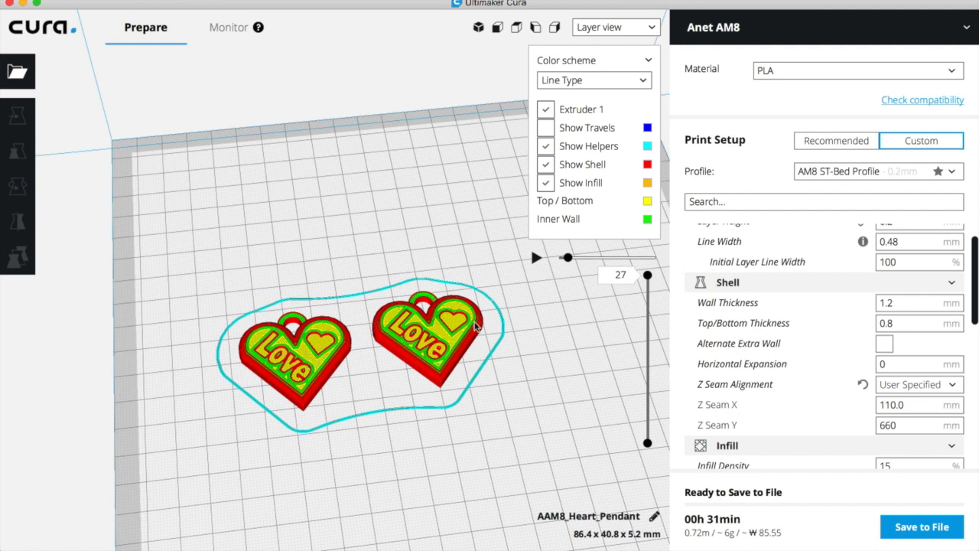
pyautogui.click(308, 366)
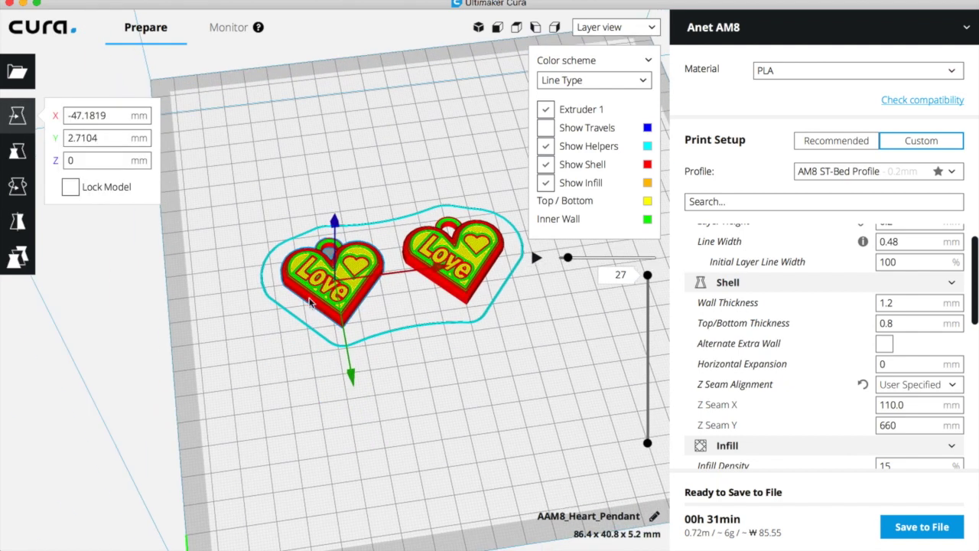
pyautogui.click(20, 258)
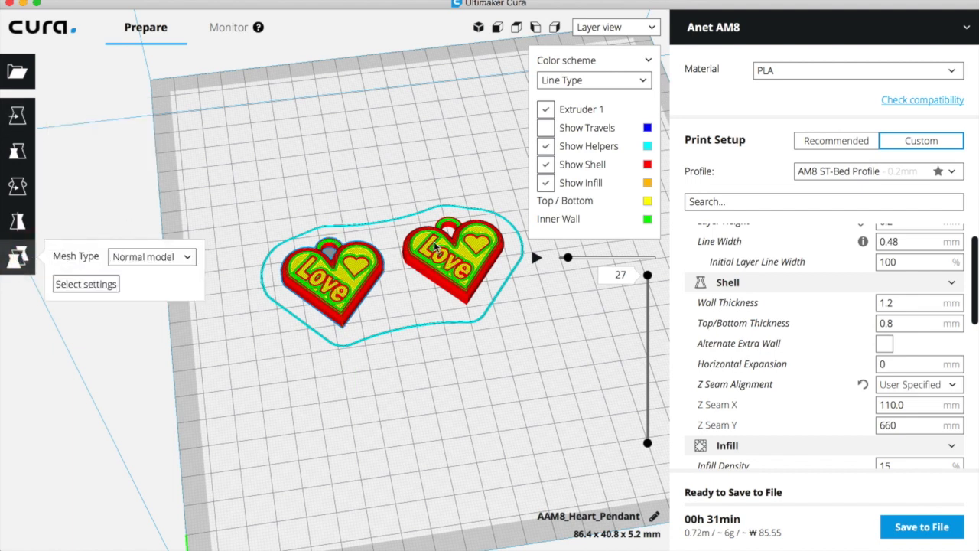
pyautogui.click(189, 259)
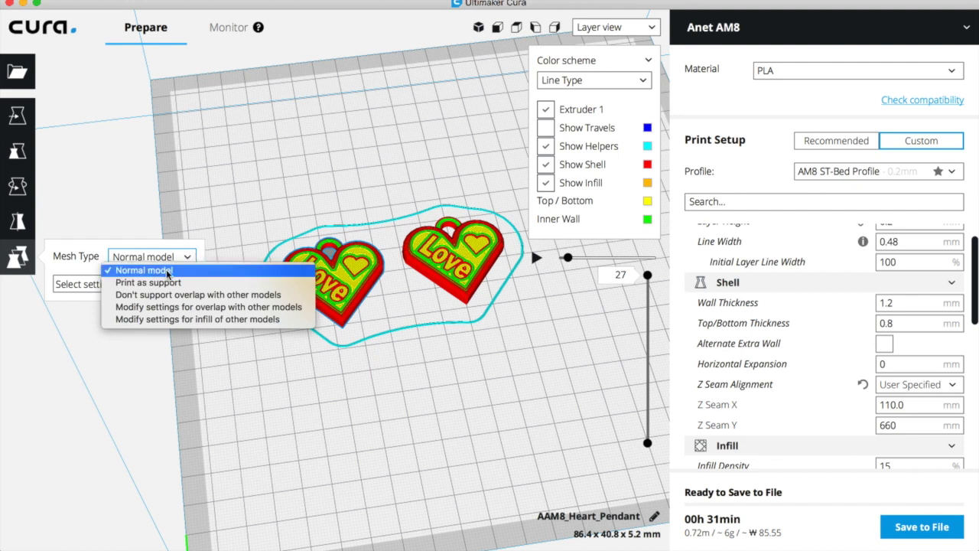
pyautogui.click(196, 251)
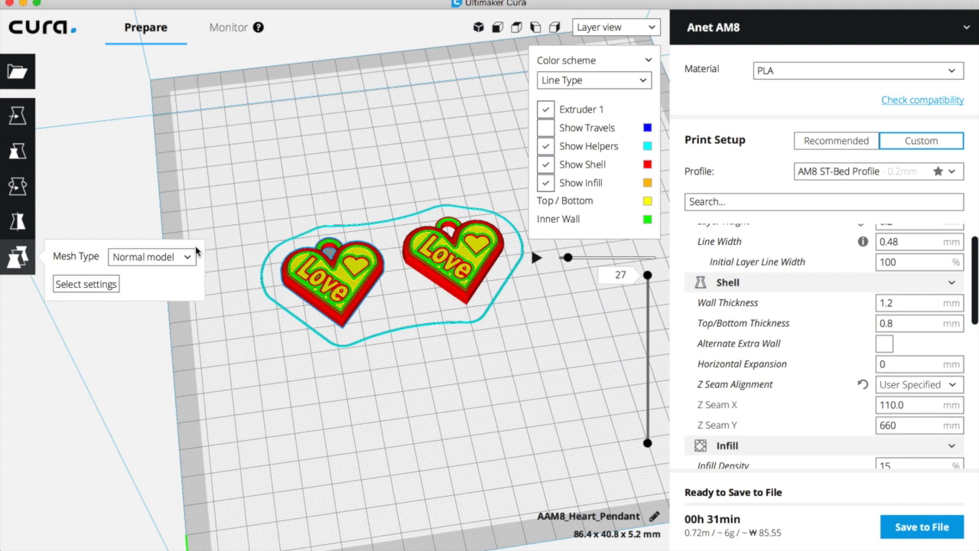
# Select the two pendants in turn to compare their per-model settings
pyautogui.moveTo(448, 257); pyautogui.dragTo(296, 286, button='right')
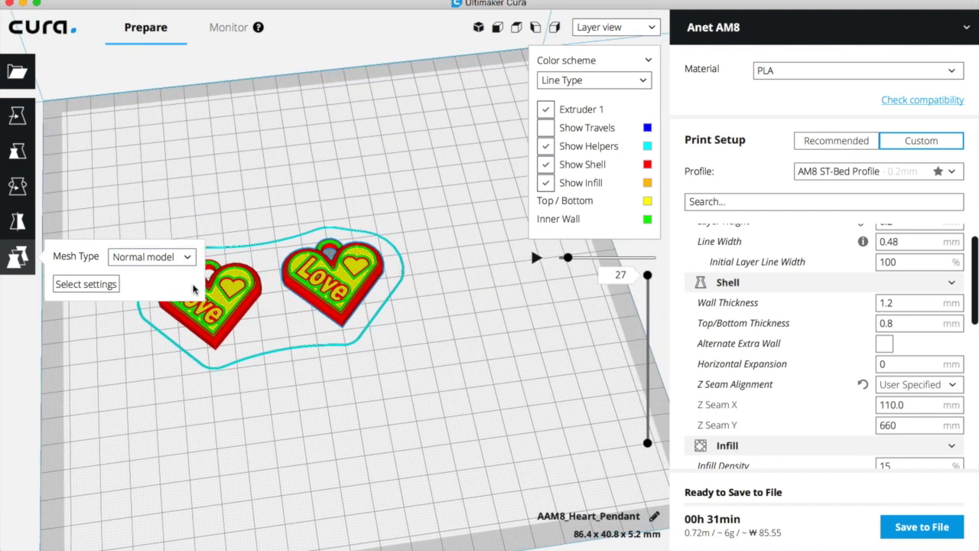
pyautogui.moveTo(234, 301); pyautogui.dragTo(289, 291, button='right')
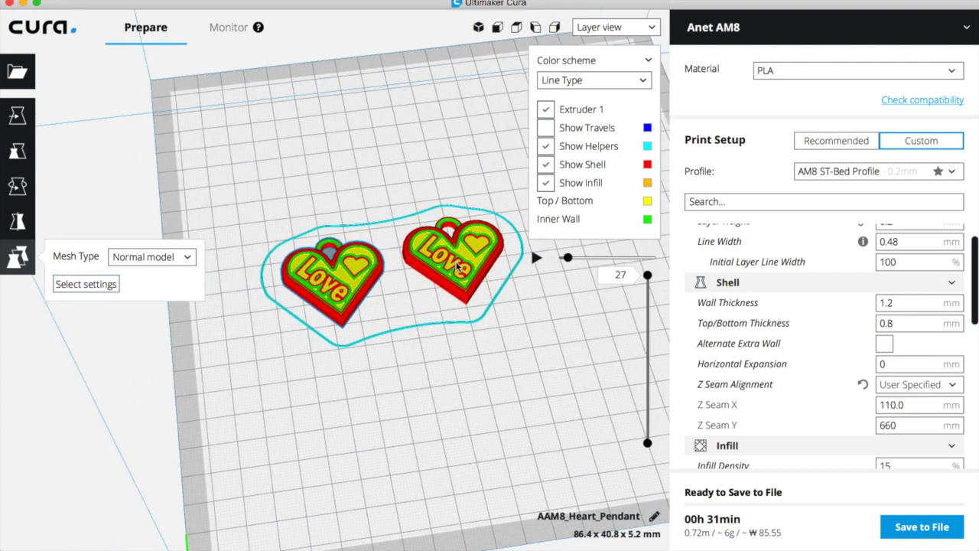
pyautogui.moveTo(457, 270)
pyautogui.mouseDown(button='right')
pyautogui.moveTo(297, 283)
pyautogui.moveTo(465, 268)
pyautogui.mouseUp(button='right')
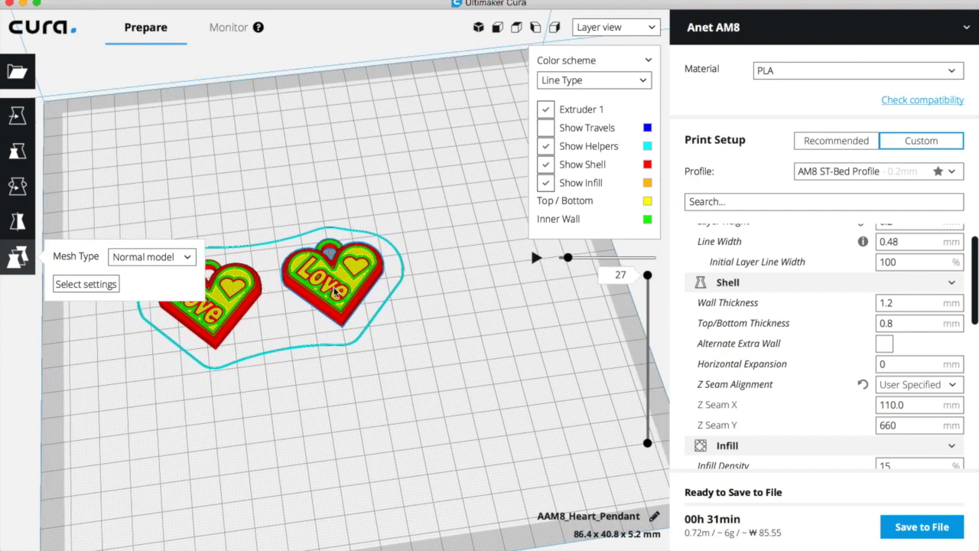
# Add Line Width to the original pendant's per-model settings, set it to 0.6 mm and deselect the pendant
pyautogui.click(105, 284)
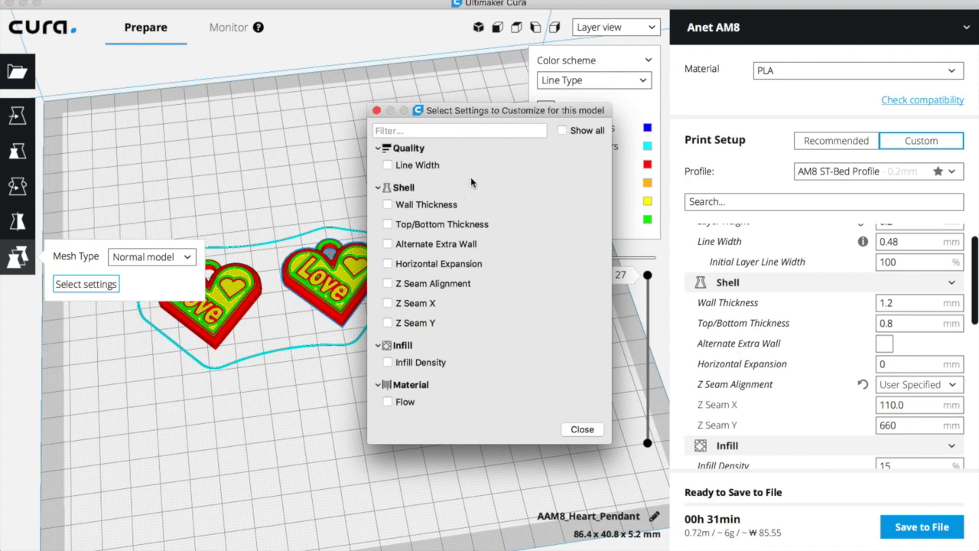
pyautogui.click(387, 166)
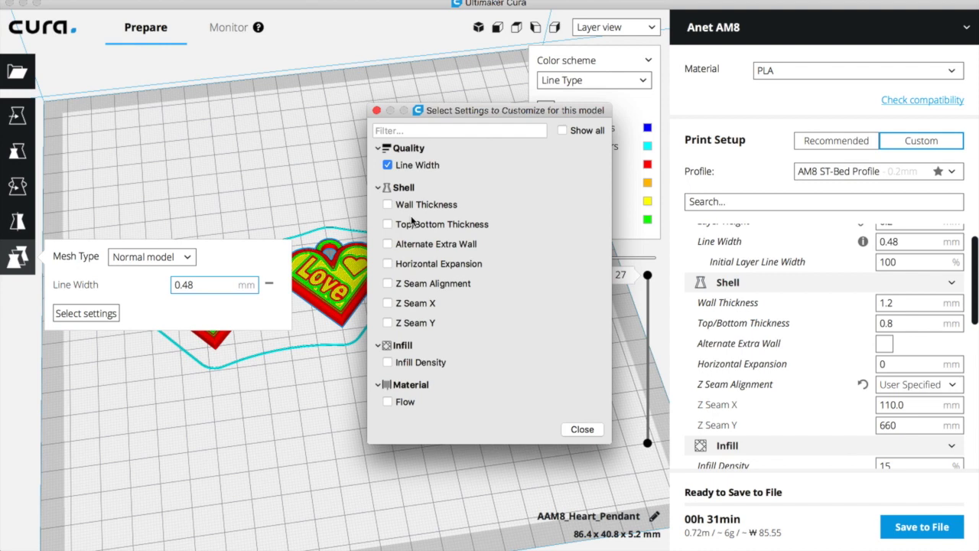
pyautogui.click(586, 430)
pyautogui.doubleClick(205, 291)
pyautogui.click(205, 292)
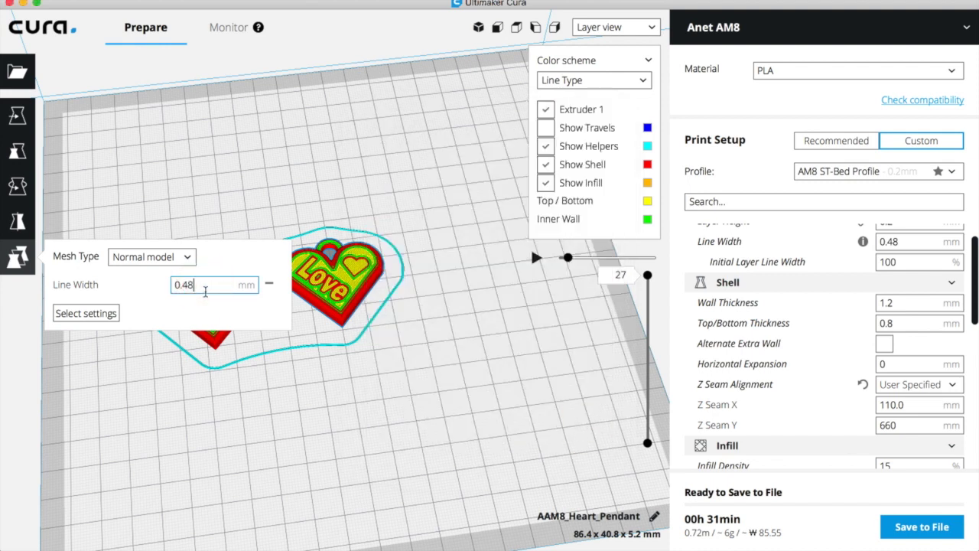
pyautogui.press('BackSpace')
pyautogui.press('BackSpace')
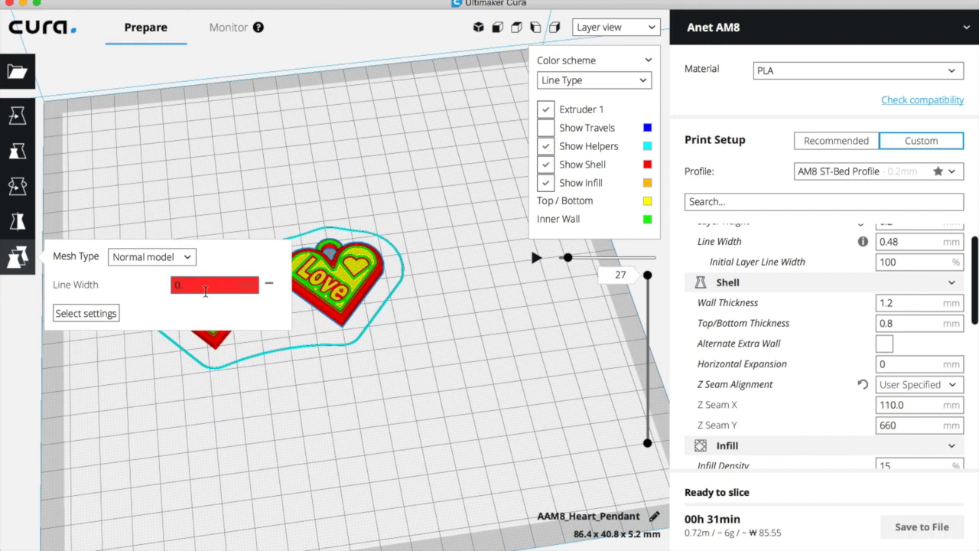
pyautogui.write('6')
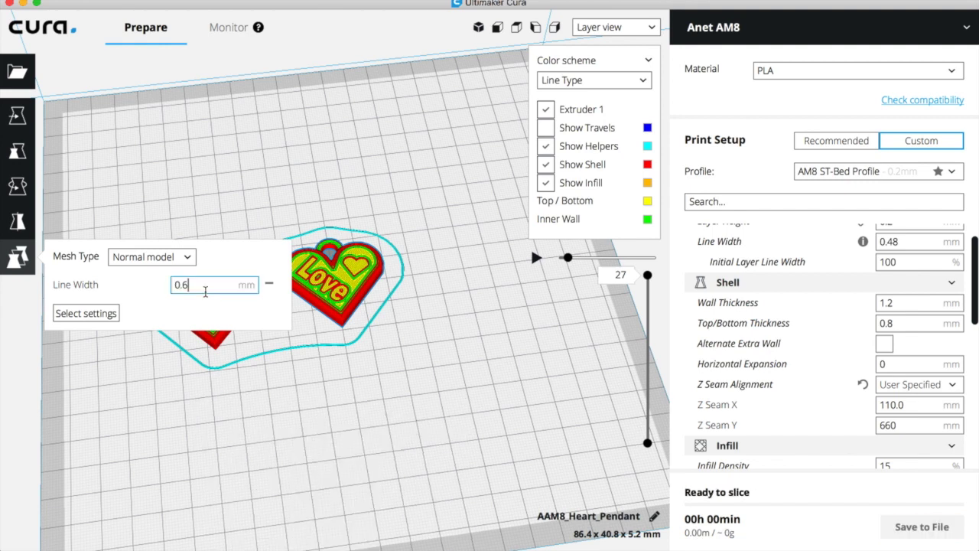
pyautogui.click(417, 311)
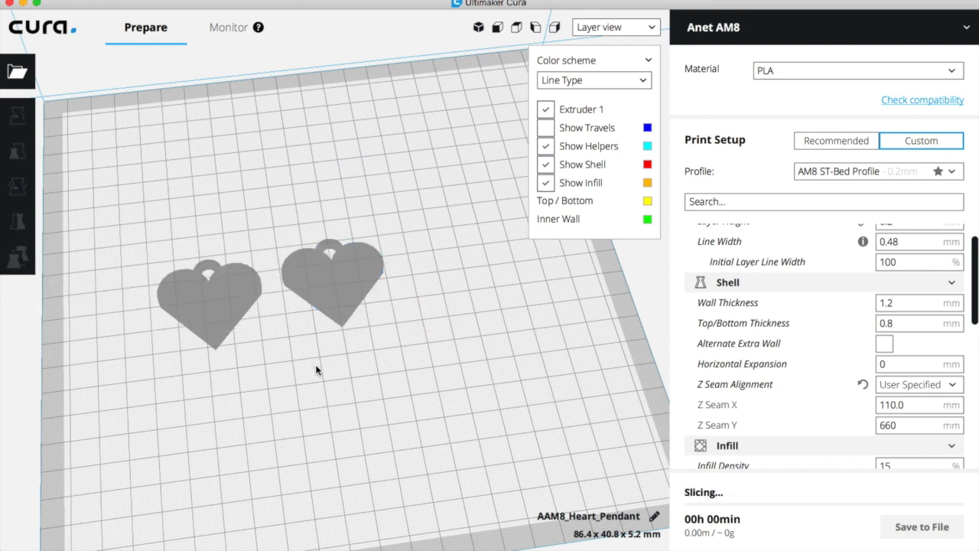
# Compare the sliced lines of both pendants up close, going down to layer 1 and back up to layer 27
pyautogui.moveTo(330, 379); pyautogui.dragTo(397, 388, button='right')
pyautogui.scroll(5, 375, 371)
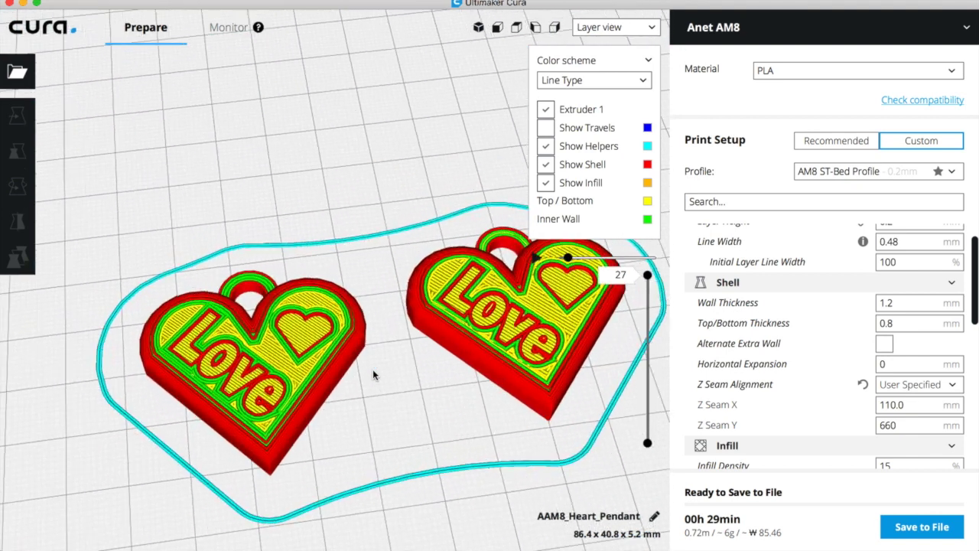
pyautogui.moveTo(649, 280); pyautogui.dragTo(649, 489)
pyautogui.moveTo(399, 405); pyautogui.dragTo(343, 440, button='right')
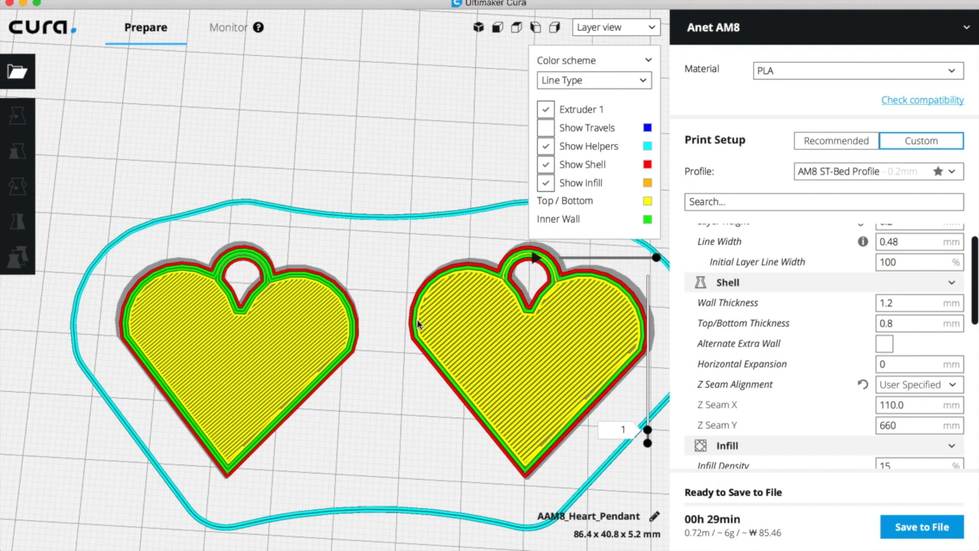
pyautogui.moveTo(648, 429); pyautogui.dragTo(664, 251)
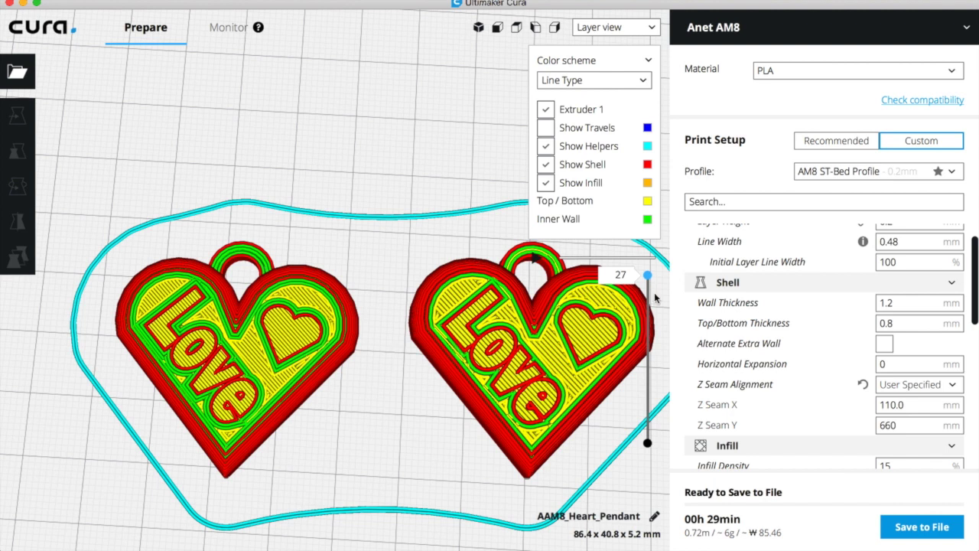
# Remove the Line Width override from the original pendant's per-model settings
pyautogui.click(508, 314)
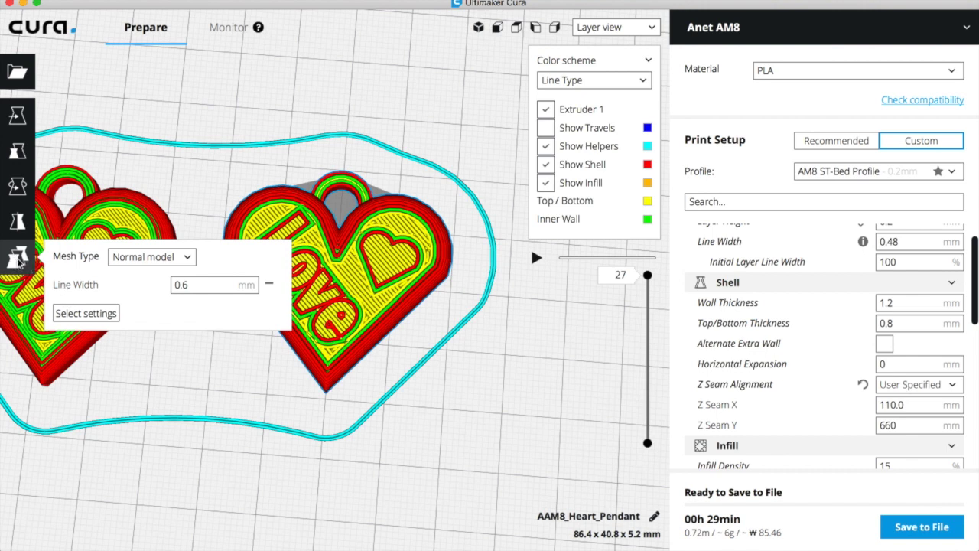
pyautogui.click(270, 284)
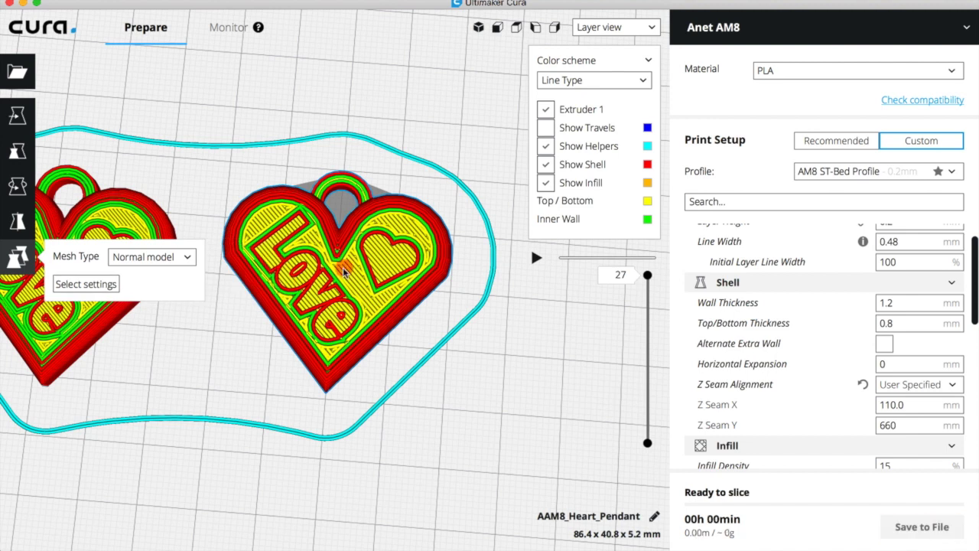
# Show all available per-model settings for the original pendant and add Enable Ironing from the Shell category
pyautogui.click(109, 281)
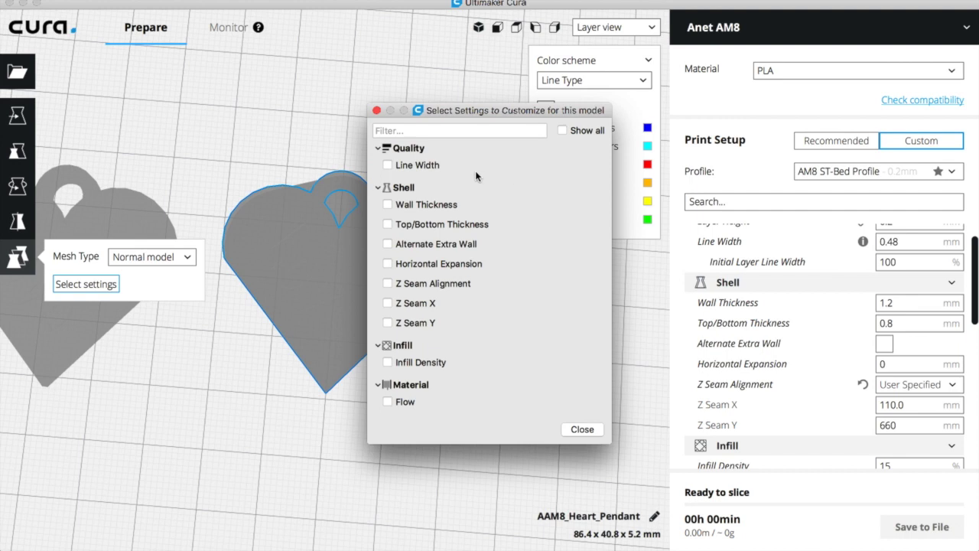
pyautogui.click(562, 130)
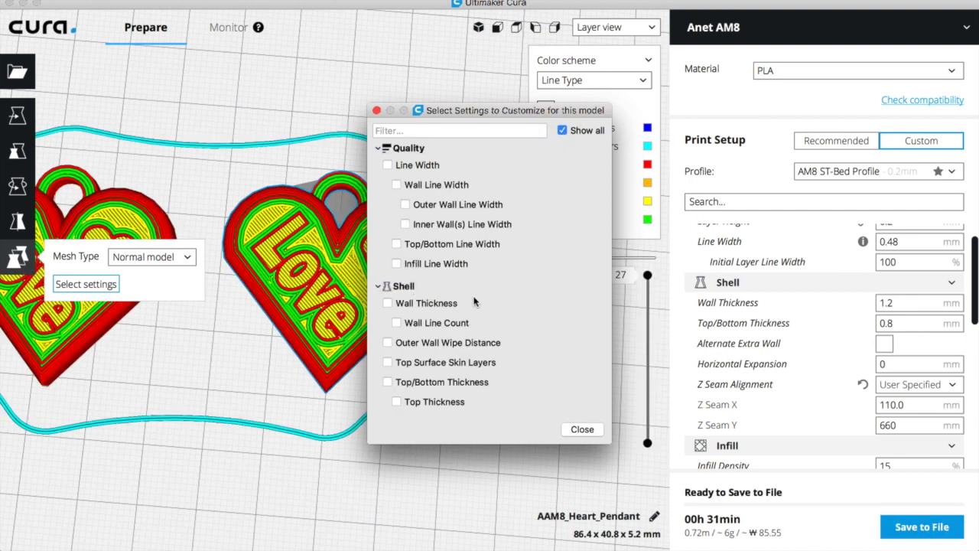
pyautogui.moveTo(475, 301)
pyautogui.scroll(-5, 459, 302)
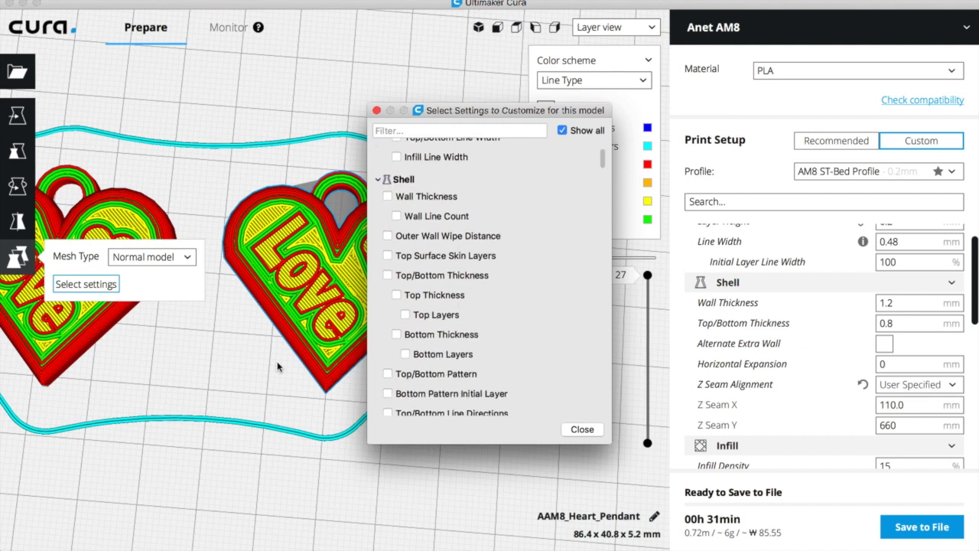
pyautogui.scroll(-8, 471, 349)
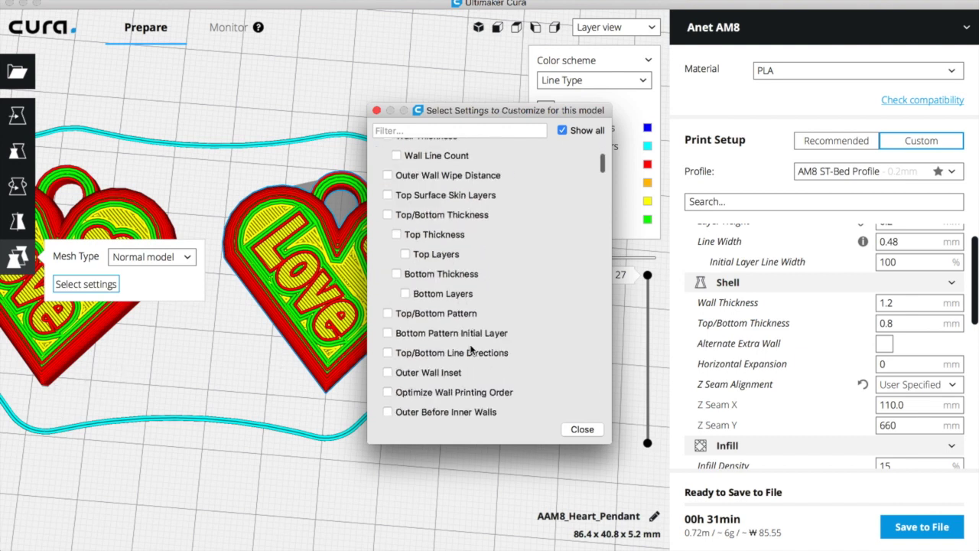
pyautogui.scroll(-8, 470, 350)
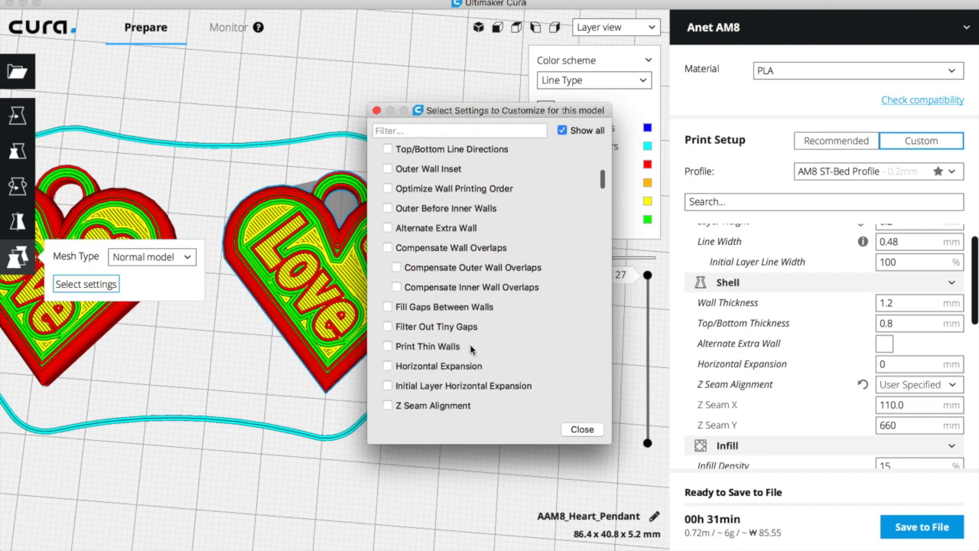
pyautogui.scroll(10, 471, 349)
pyautogui.scroll(2, 470, 343)
pyautogui.scroll(-6, 418, 258)
pyautogui.scroll(-5, 417, 259)
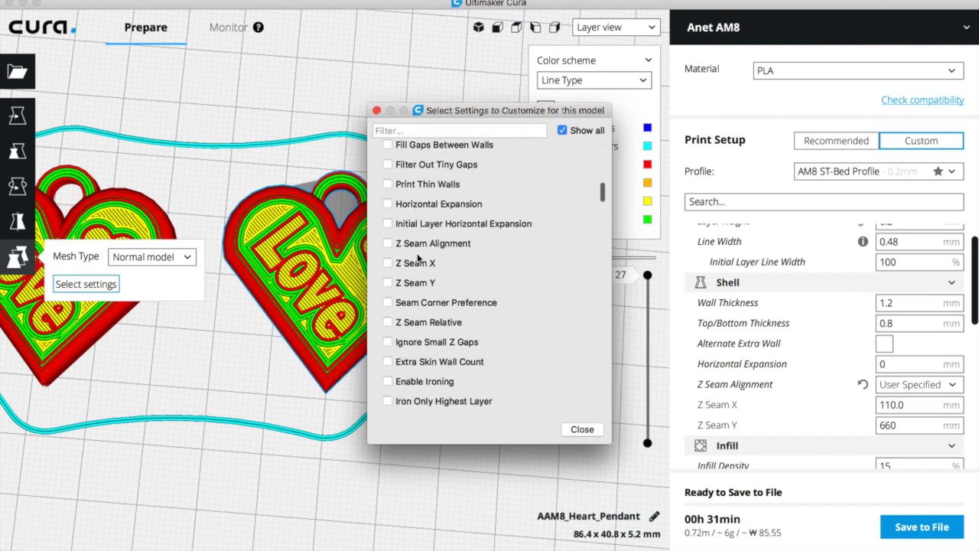
pyautogui.moveTo(453, 240)
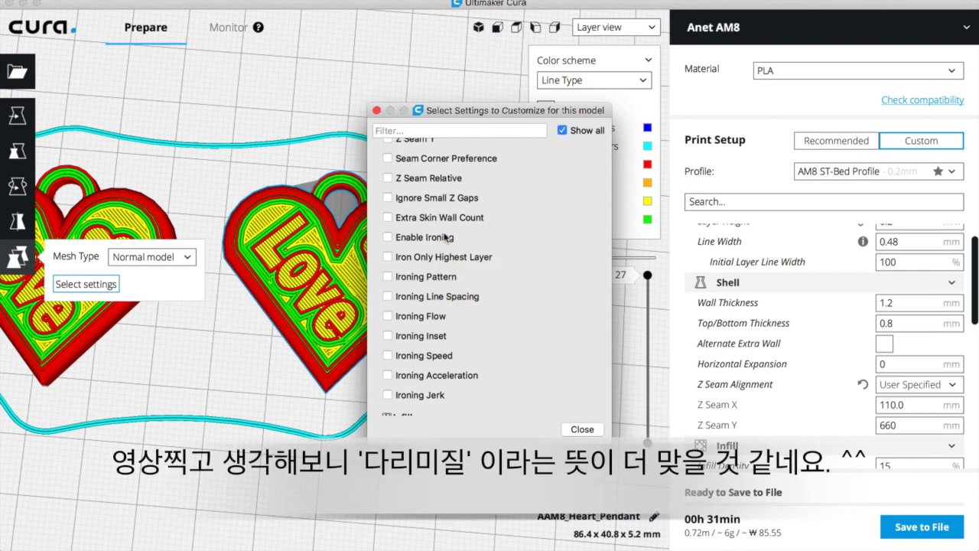
pyautogui.click(387, 238)
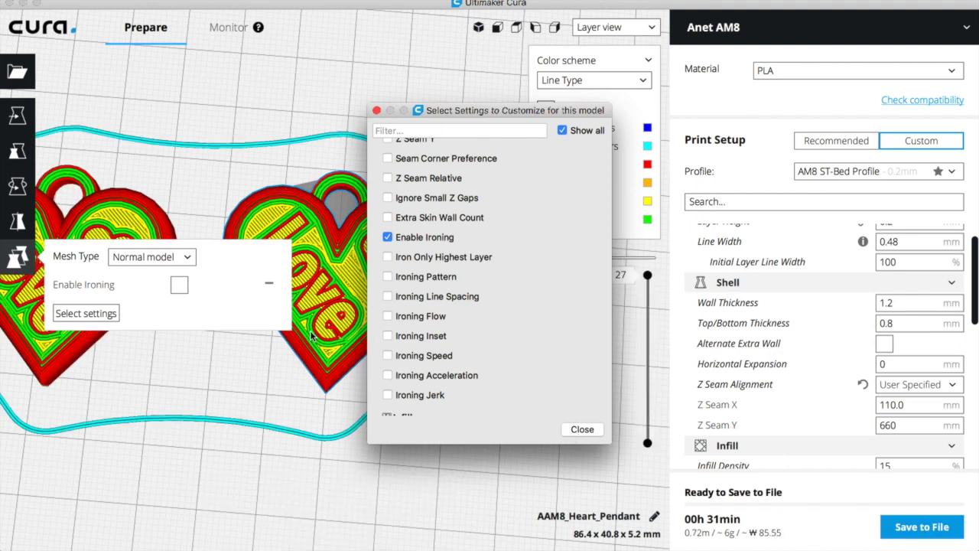
pyautogui.click(583, 430)
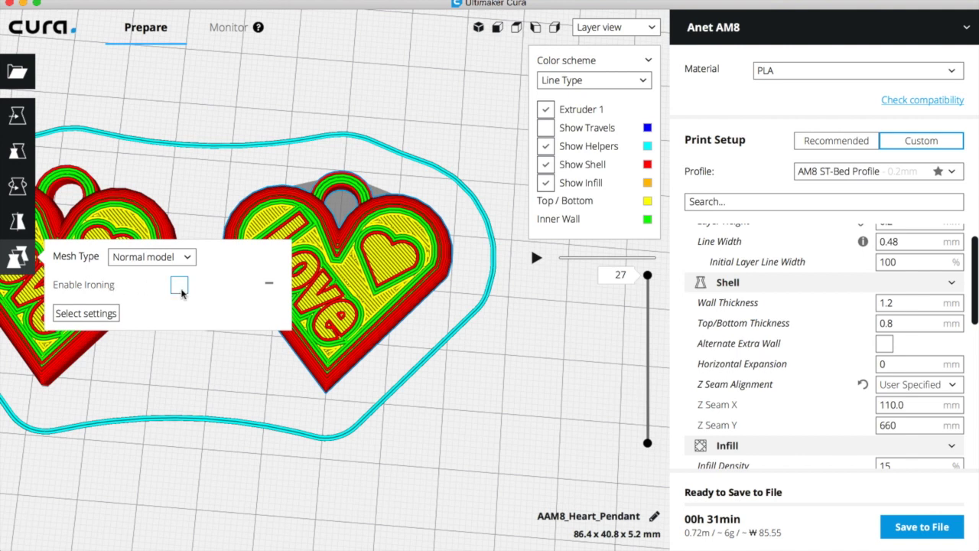
# Turn on ironing for the original pendant, deselect it and view the sliced top surfaces of both pendants
pyautogui.click(180, 287)
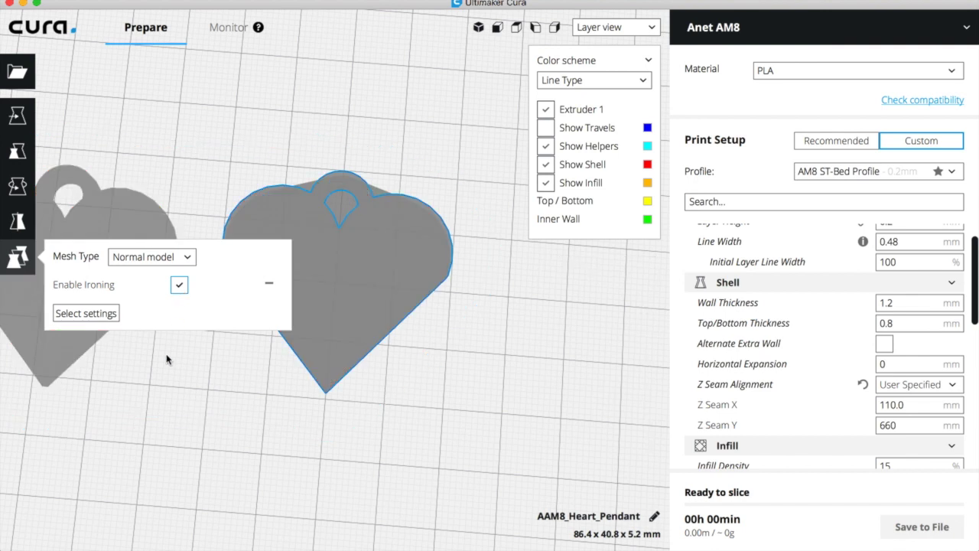
pyautogui.click(149, 365)
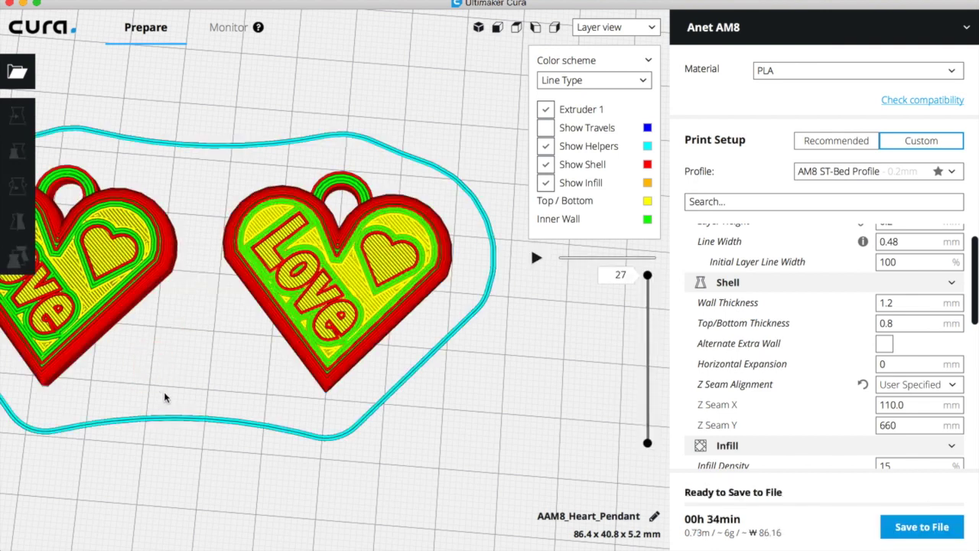
pyautogui.moveTo(164, 414)
pyautogui.mouseDown(button='right')
pyautogui.moveTo(212, 475)
pyautogui.moveTo(240, 459)
pyautogui.mouseUp(button='right')
pyautogui.moveTo(284, 500)
pyautogui.mouseDown(button='right')
pyautogui.moveTo(383, 452)
pyautogui.moveTo(393, 466)
pyautogui.moveTo(385, 486)
pyautogui.mouseUp(button='right')
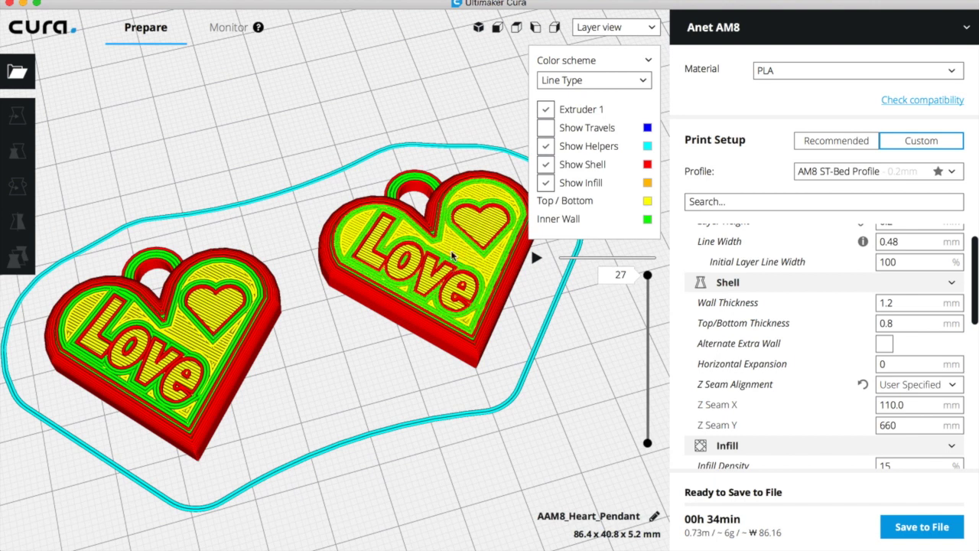
pyautogui.scroll(4, 324, 354)
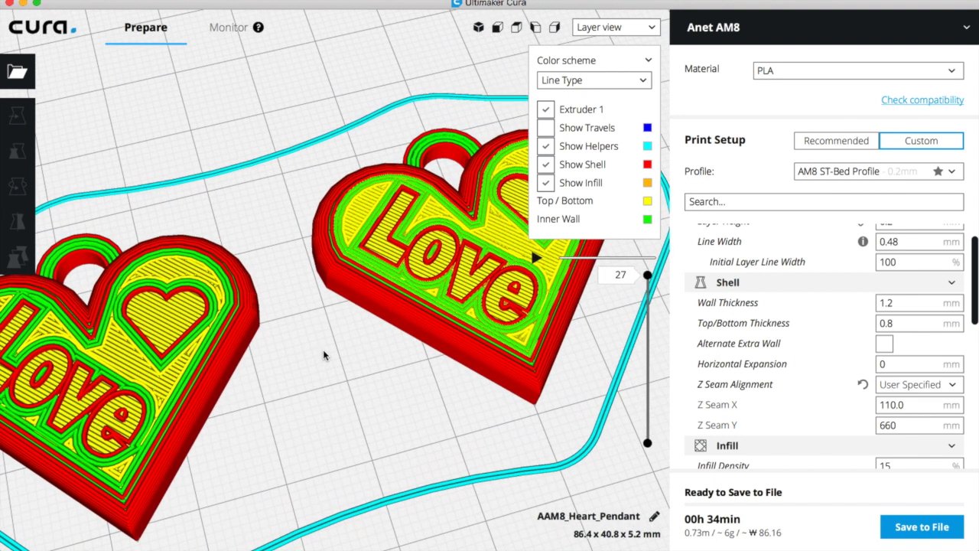
# Check the copied pendant's per-model settings and compare its top surface with the original's
pyautogui.click(120, 349)
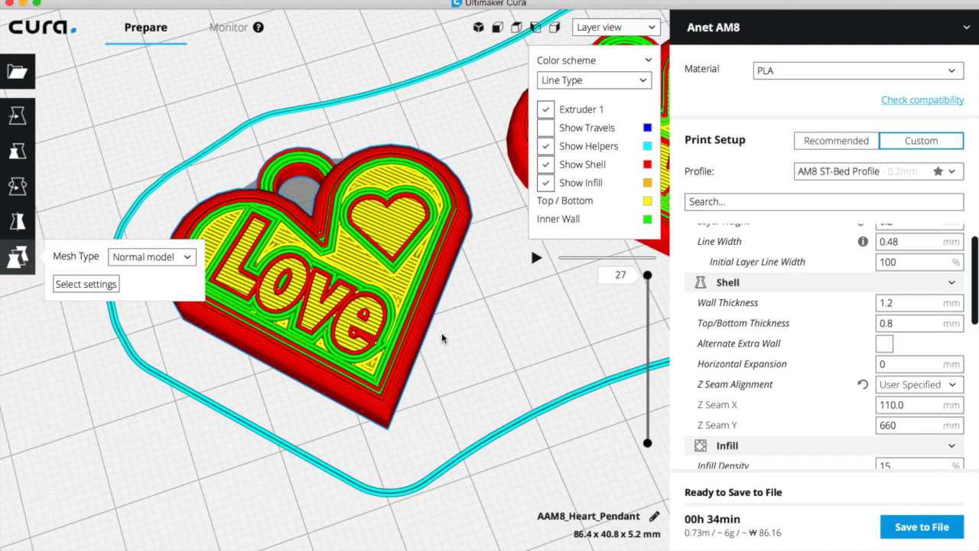
pyautogui.click(259, 462)
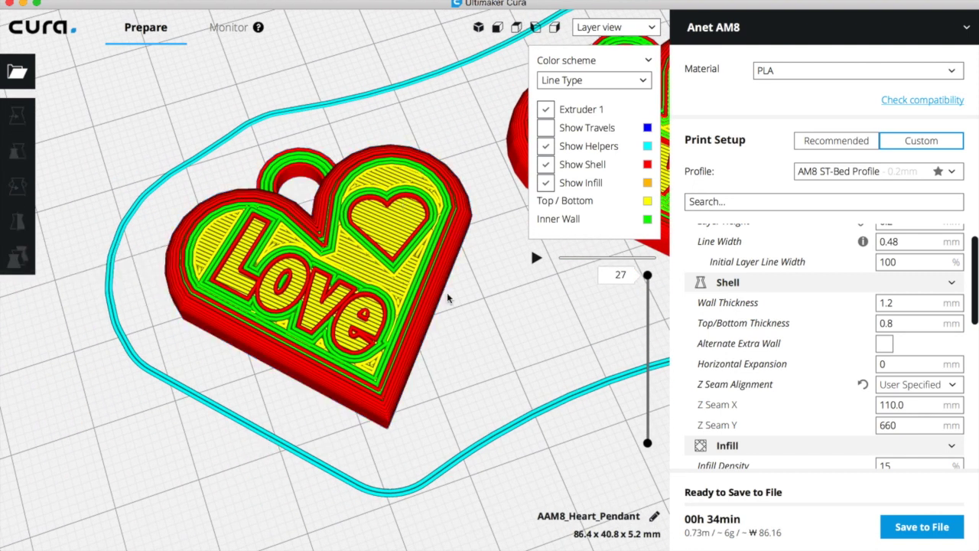
pyautogui.moveTo(497, 368); pyautogui.dragTo(335, 421, button='right')
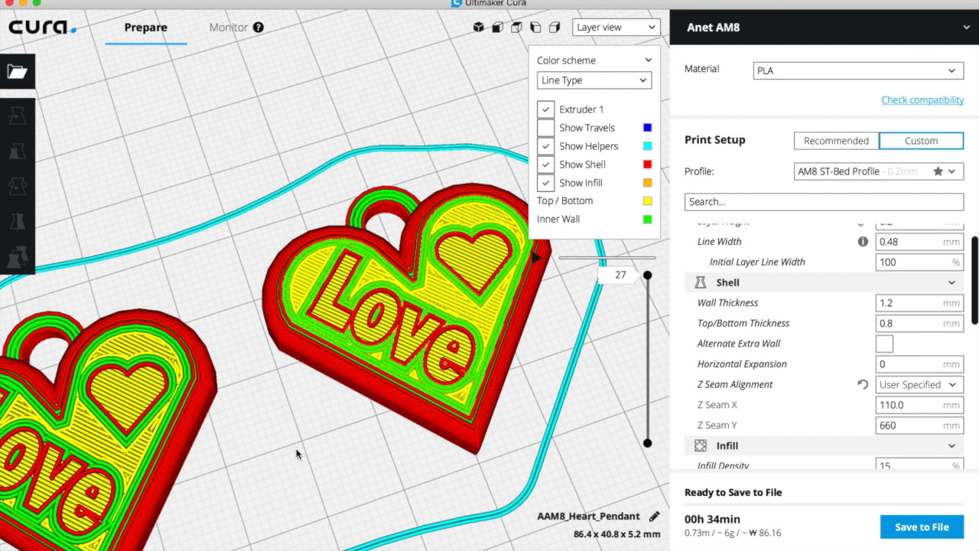
pyautogui.moveTo(297, 453); pyautogui.dragTo(336, 417, button='right')
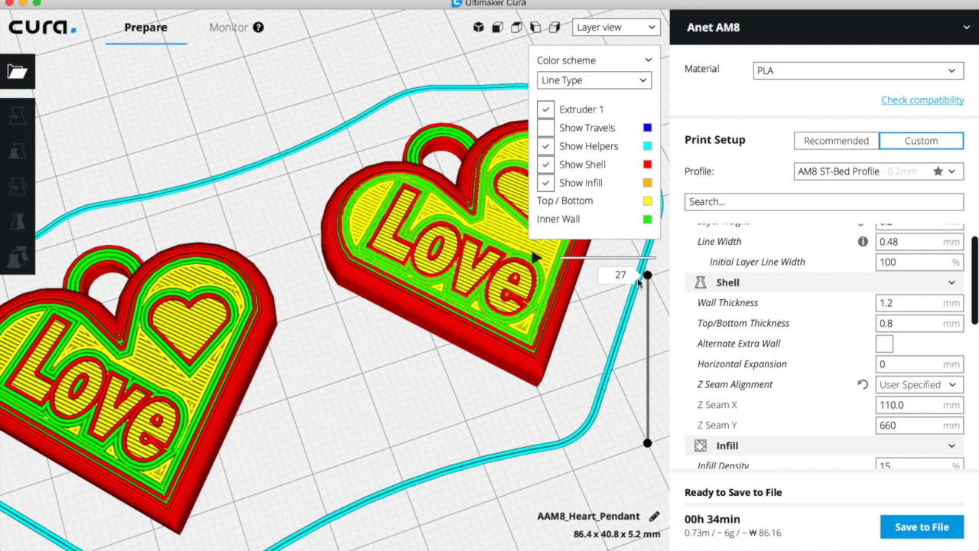
# Play the toolpath simulation of layer 26, skipping ahead to the original pendant's ironing pass, and examine it up close
pyautogui.press('Down')
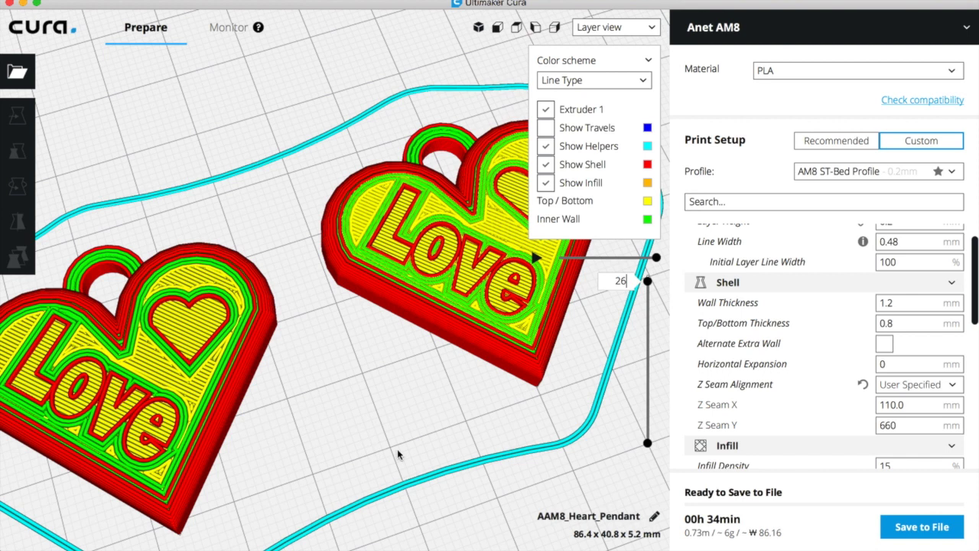
pyautogui.click(537, 259)
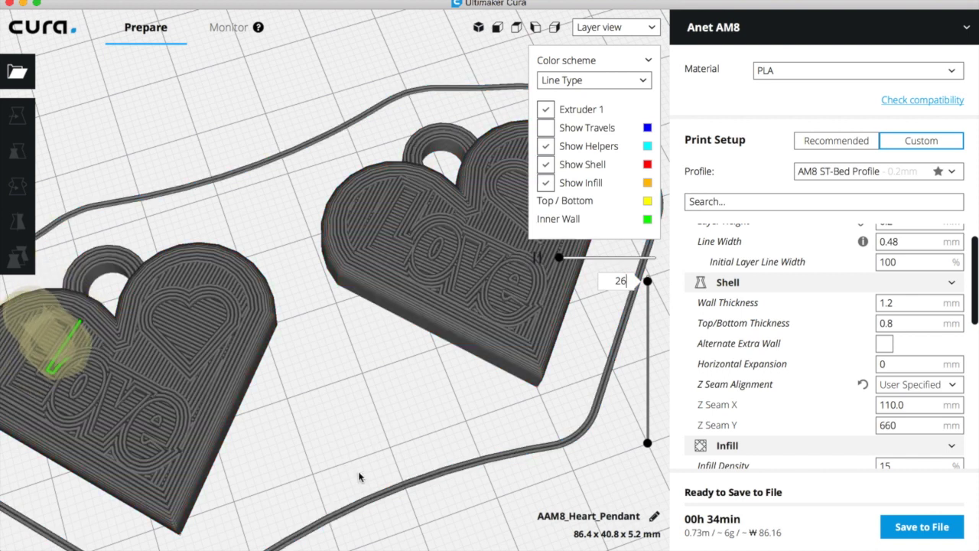
pyautogui.moveTo(402, 484); pyautogui.dragTo(408, 416, button='right')
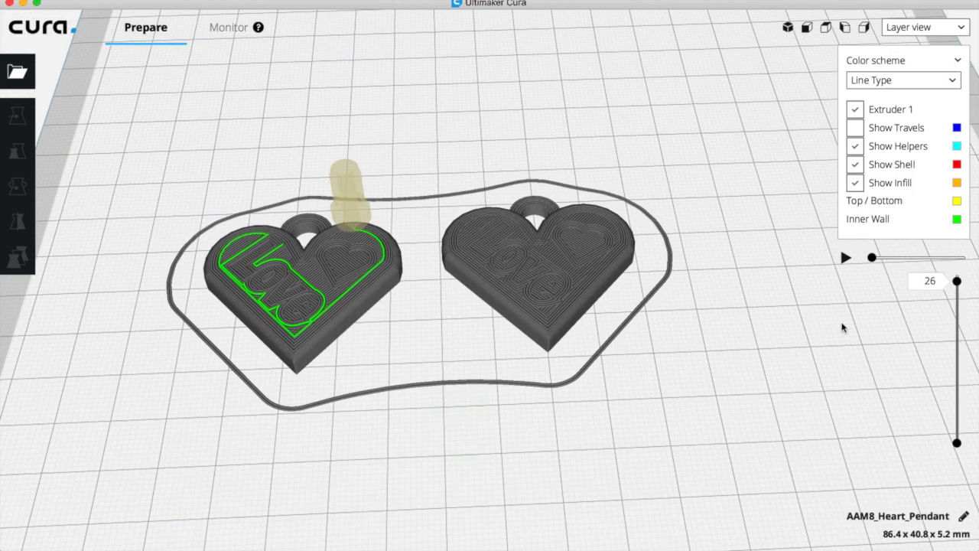
pyautogui.click(847, 258)
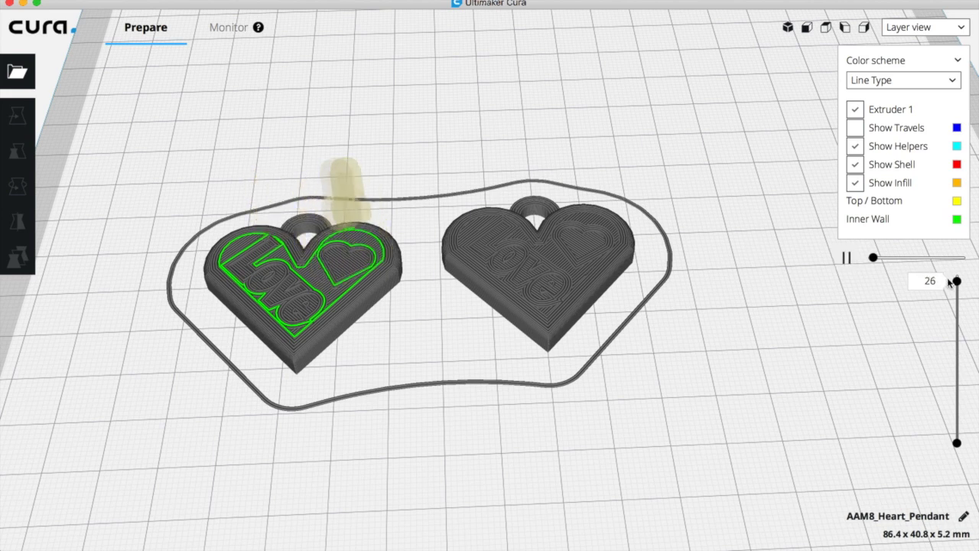
pyautogui.moveTo(873, 257); pyautogui.dragTo(900, 261)
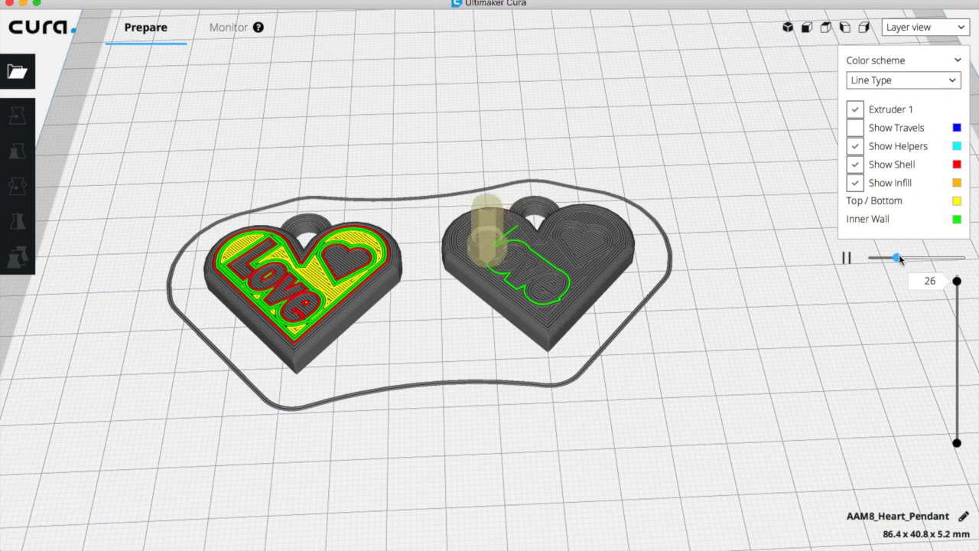
pyautogui.moveTo(903, 260); pyautogui.dragTo(931, 262)
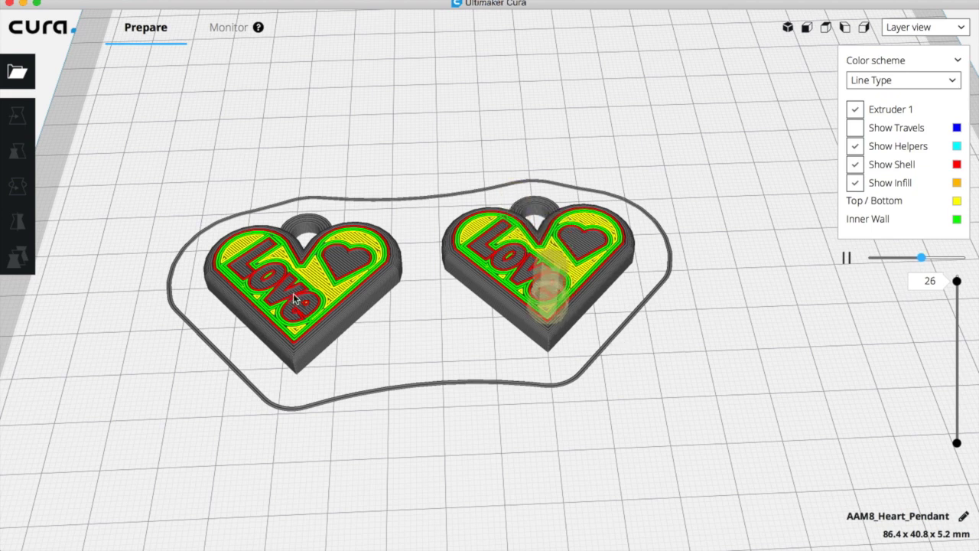
pyautogui.scroll(5, 579, 329)
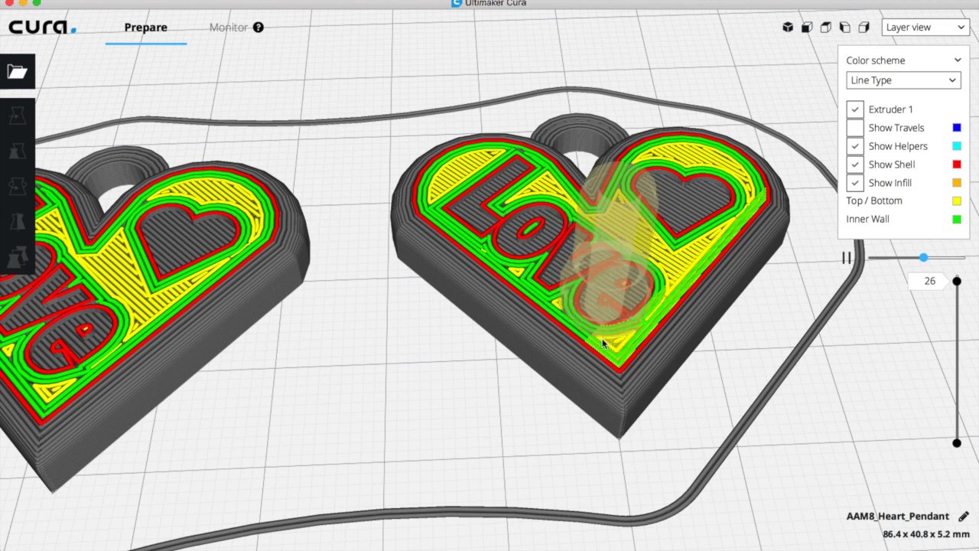
# Follow the ironing toolpath up close around the Love lettering on the original pendant
pyautogui.scroll(3, 595, 354)
pyautogui.scroll(2, 589, 357)
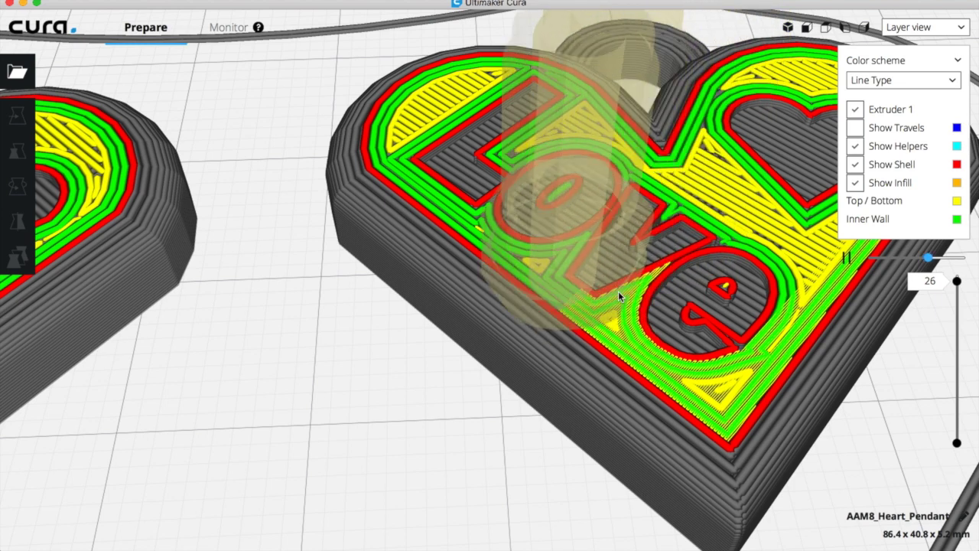
pyautogui.scroll(-3, 619, 291)
pyautogui.scroll(-2, 620, 297)
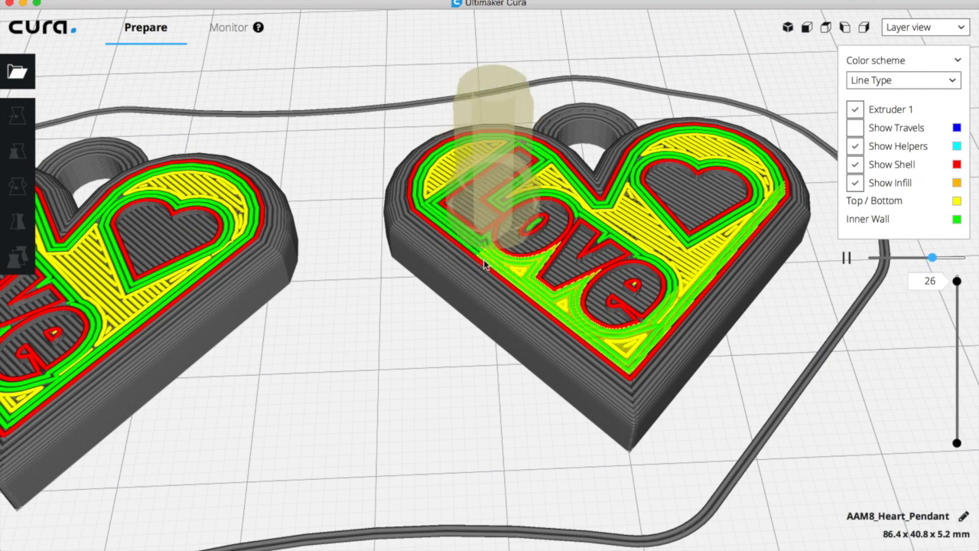
# Skip the layer 26 simulation to its end and compare the completed top surfaces of both pendants
pyautogui.moveTo(933, 257); pyautogui.dragTo(972, 263)
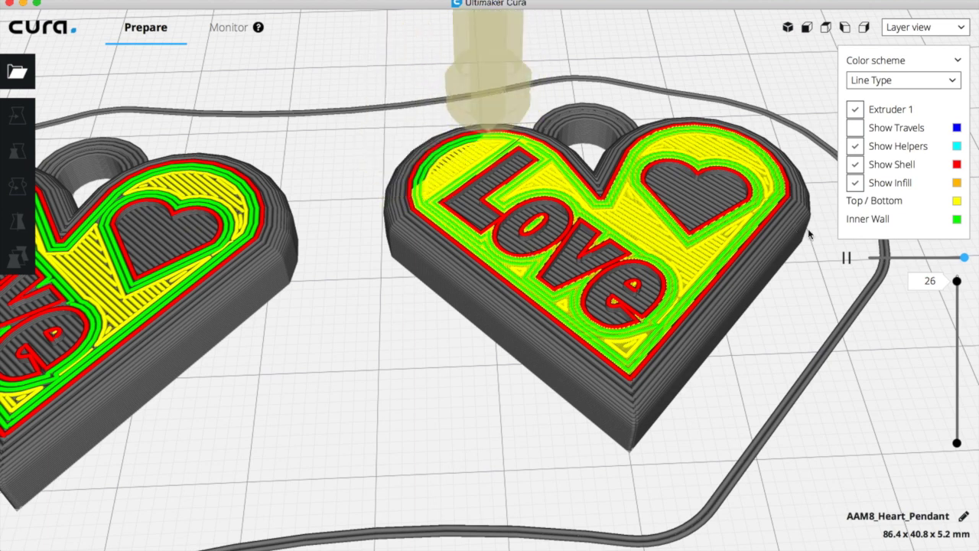
pyautogui.scroll(-5, 374, 324)
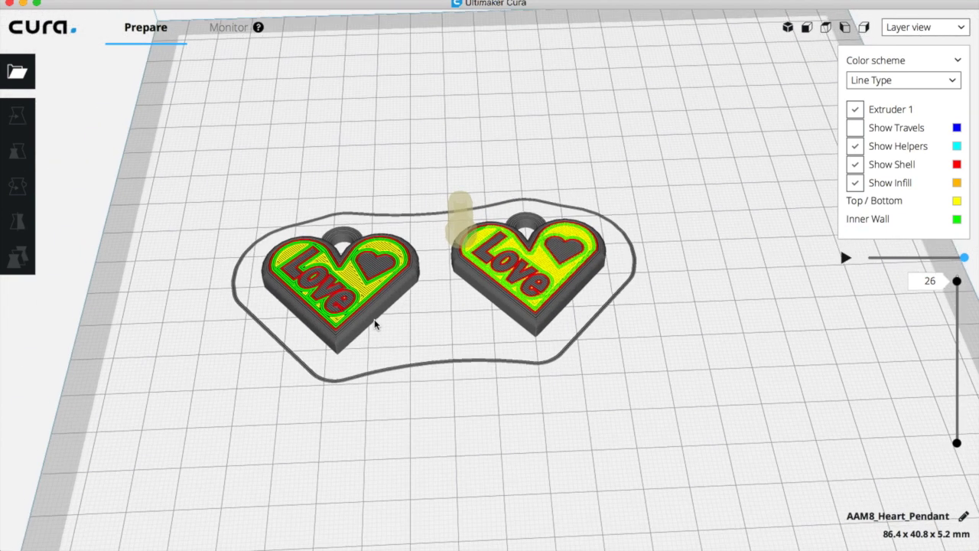
pyautogui.scroll(4, 374, 324)
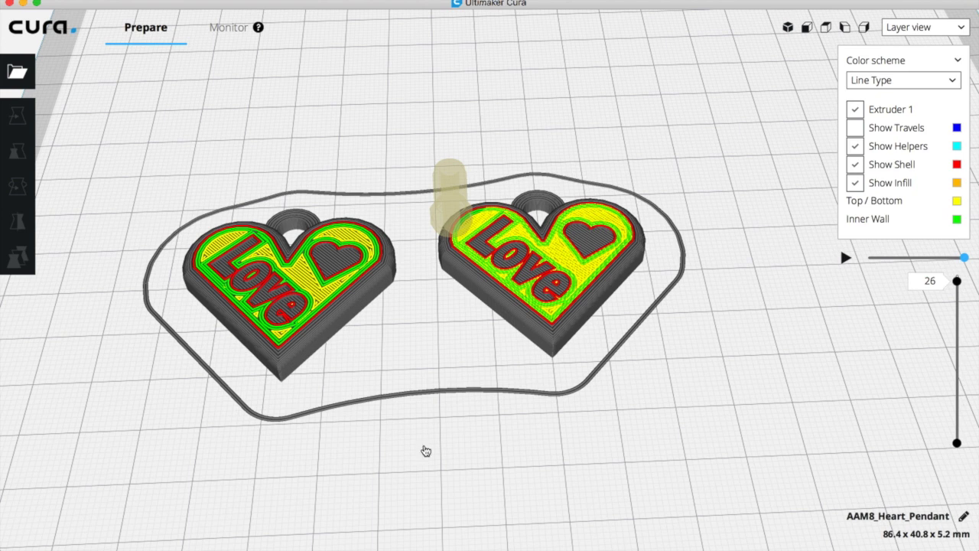
# Switch to the Keynote slide with the photo of the two printed pink pendants and magnify it to 400% to inspect the lettering surface
pyautogui.press('super+Tab')
pyautogui.press('super+Tab')
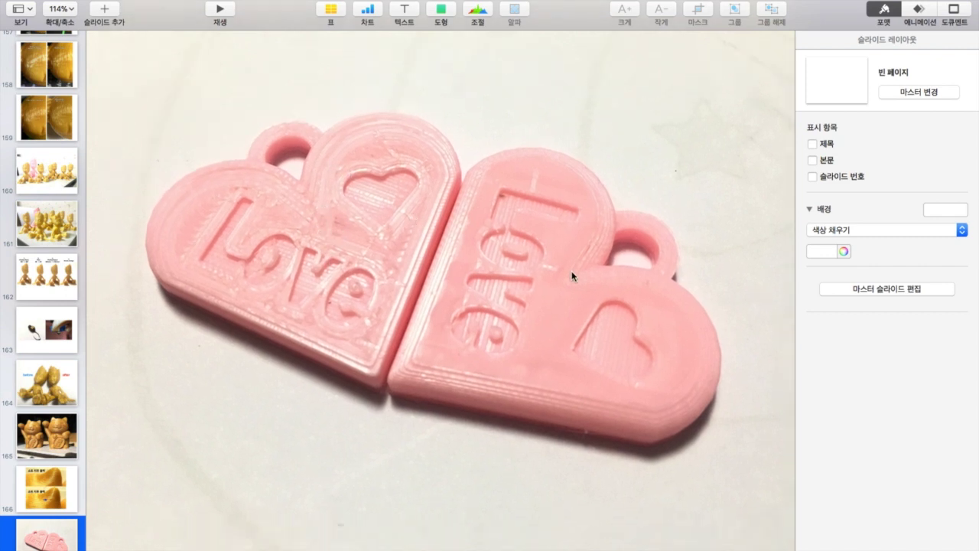
pyautogui.keyDown('ctrl'); pyautogui.scroll(10, 304, 236); pyautogui.keyUp('ctrl')
pyautogui.scroll(-5, 332, 200)
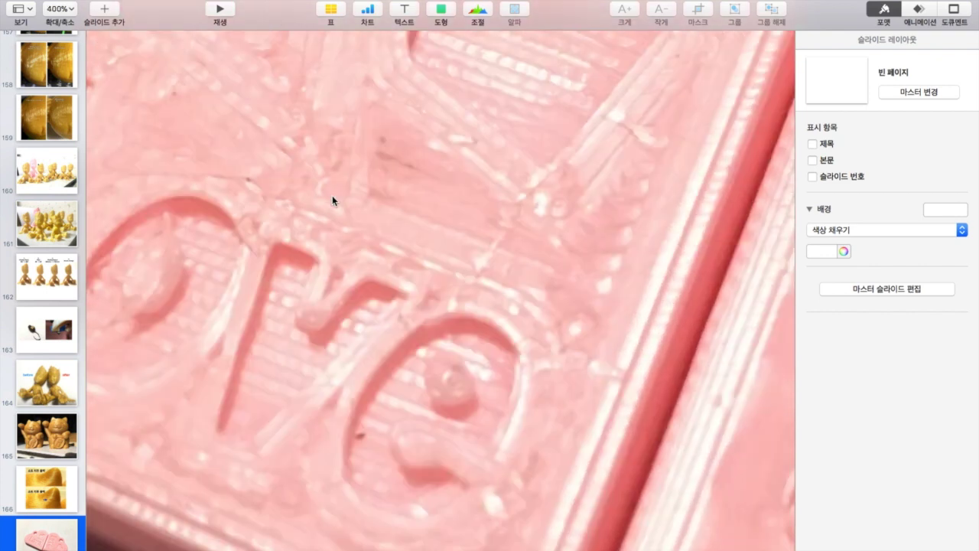